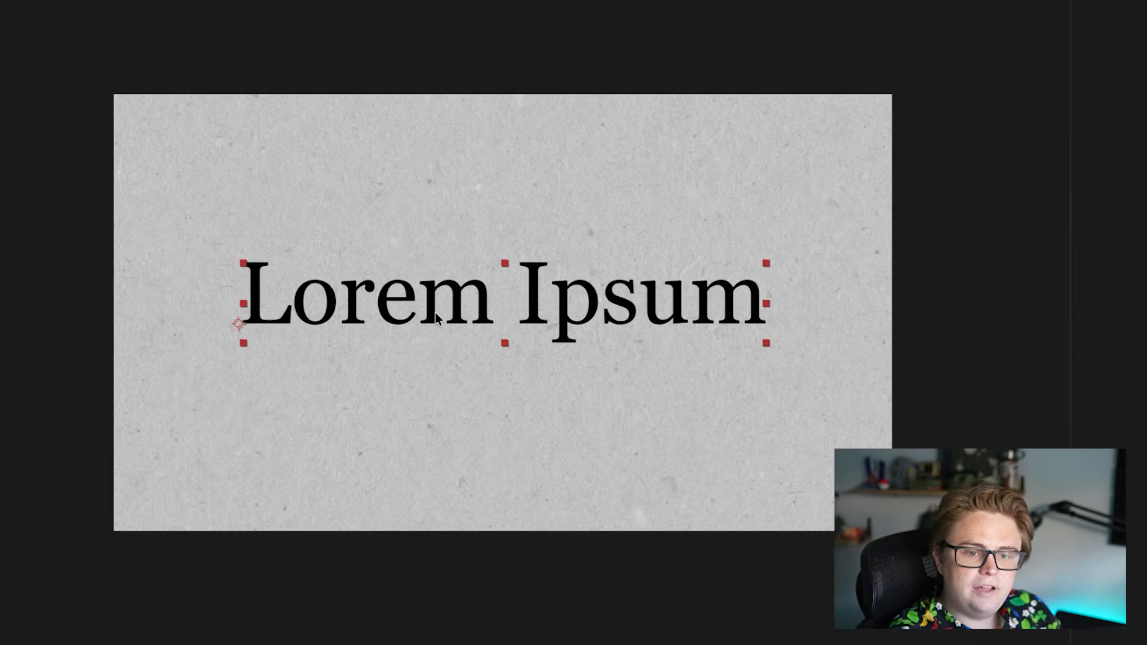
# Step: Find the Turbulent Displace effect and apply it to the Lorem Ipsum text layer
pyautogui.scroll(5, 436, 317)
pyautogui.scroll(-3, 437, 317)
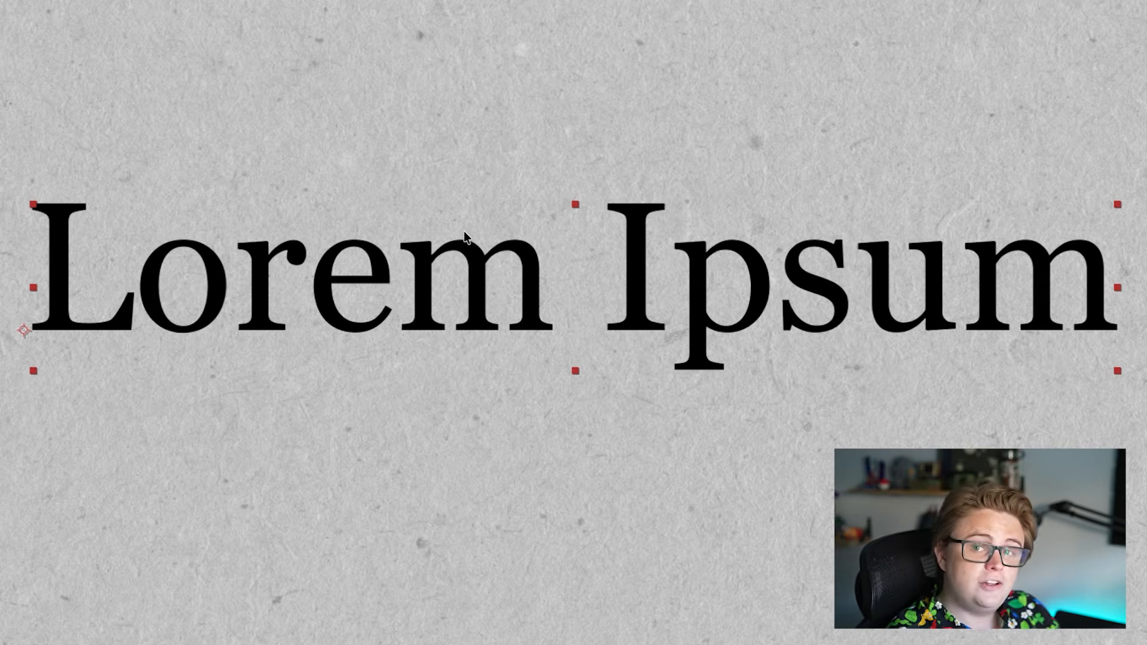
pyautogui.scroll(-3, 545, 227)
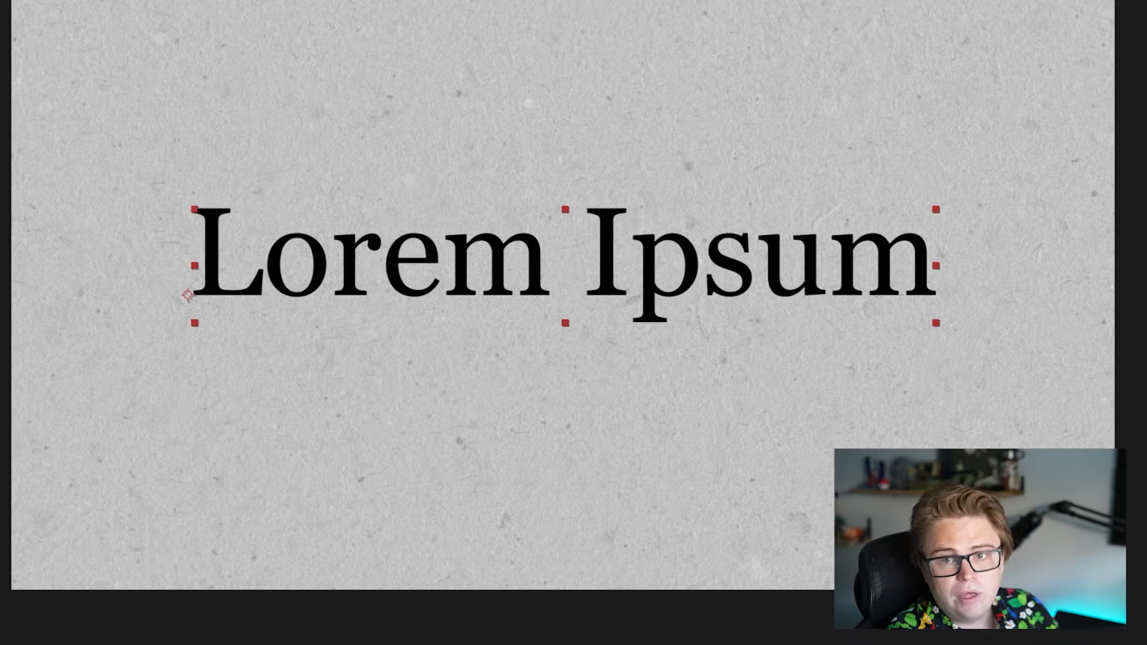
pyautogui.click(989, 28)
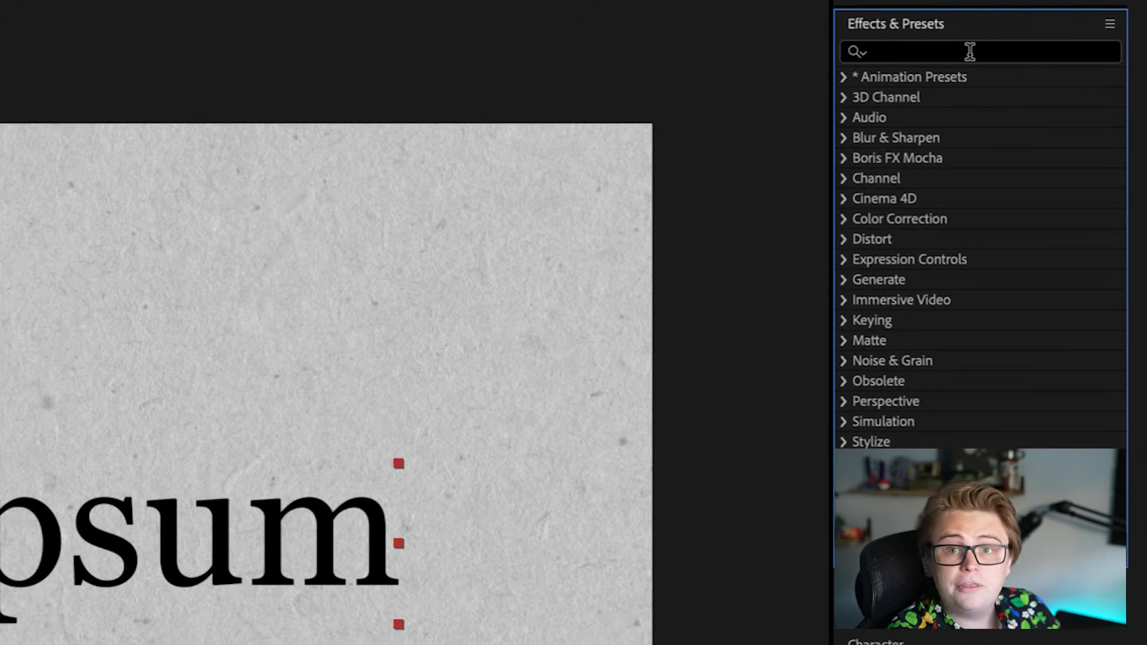
pyautogui.click(970, 51)
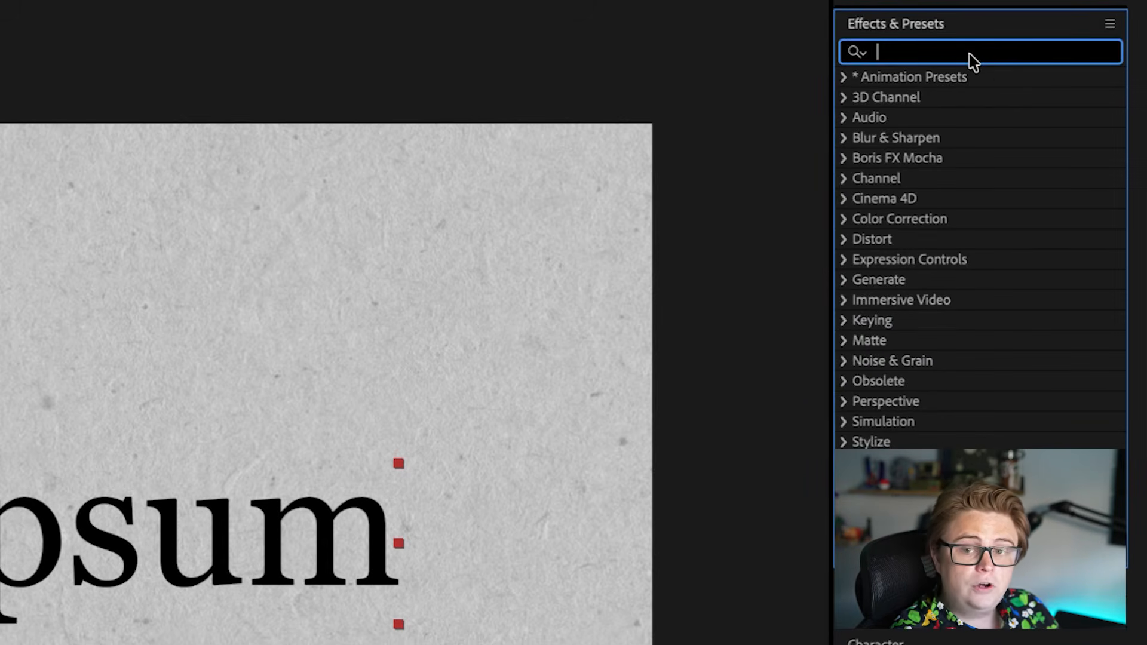
pyautogui.write('turbu')
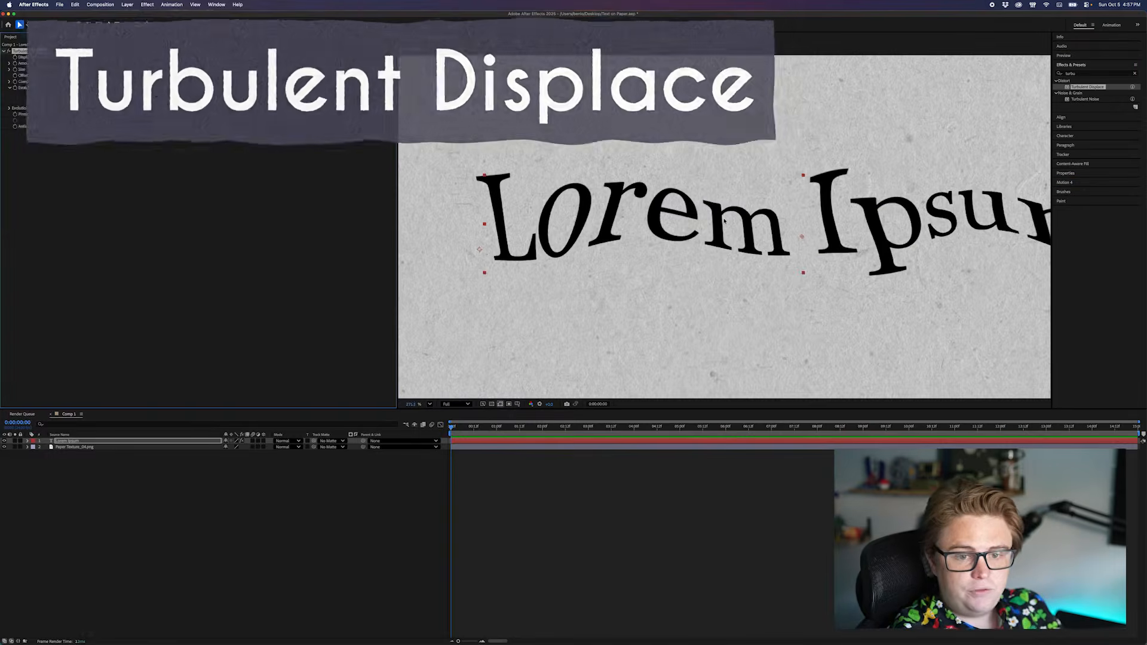
pyautogui.scroll(-1, 725, 221)
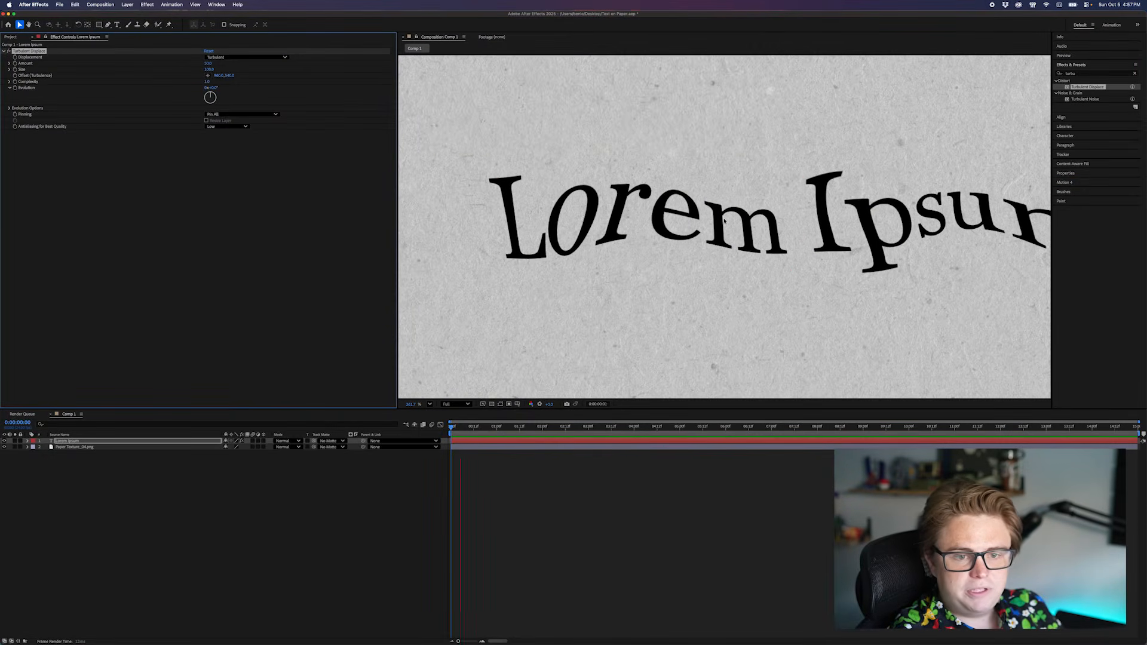
# Step: Set the Size of the Turbulent Displace effect on the Lorem Ipsum layer to 2
pyautogui.press('space')
pyautogui.click(214, 141)
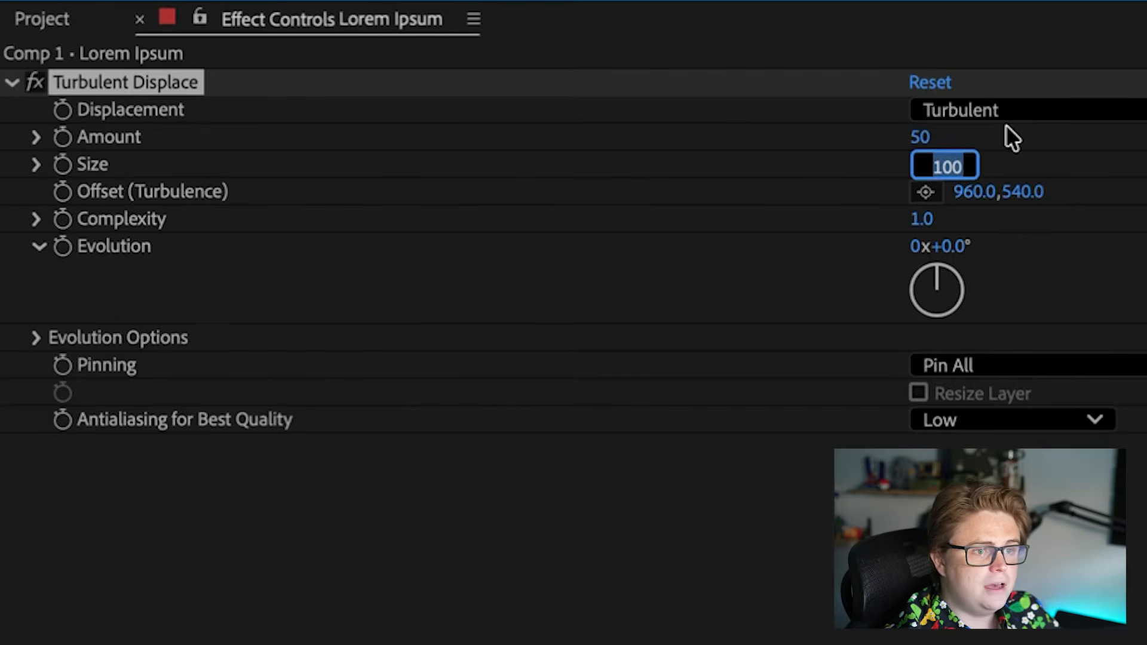
pyautogui.write('2')
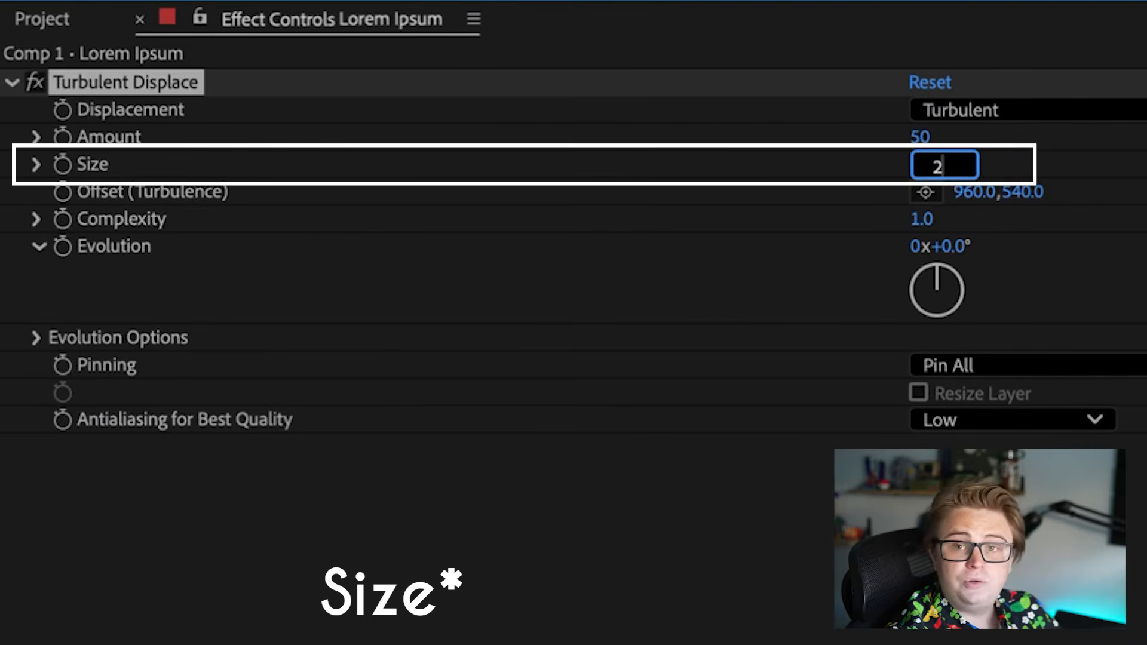
pyautogui.press('Return')
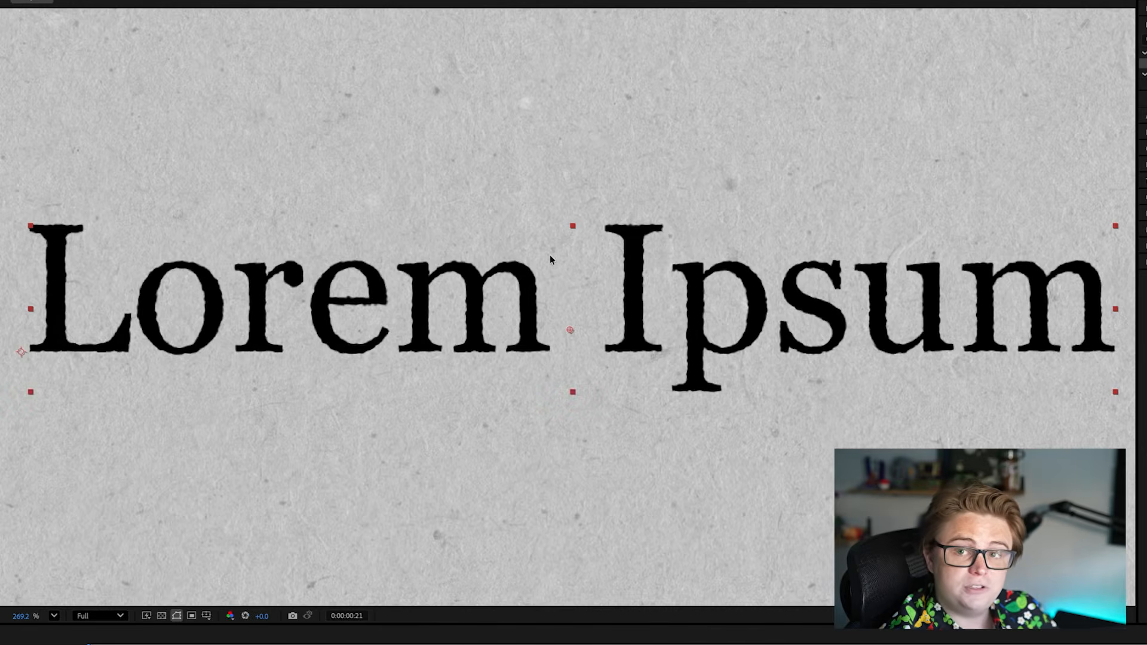
# Step: Apply the Displacement Map effect to the Lorem Ipsum text and use Paper Texture_04.png as its displacement map layer
pyautogui.scroll(5, 313, 304)
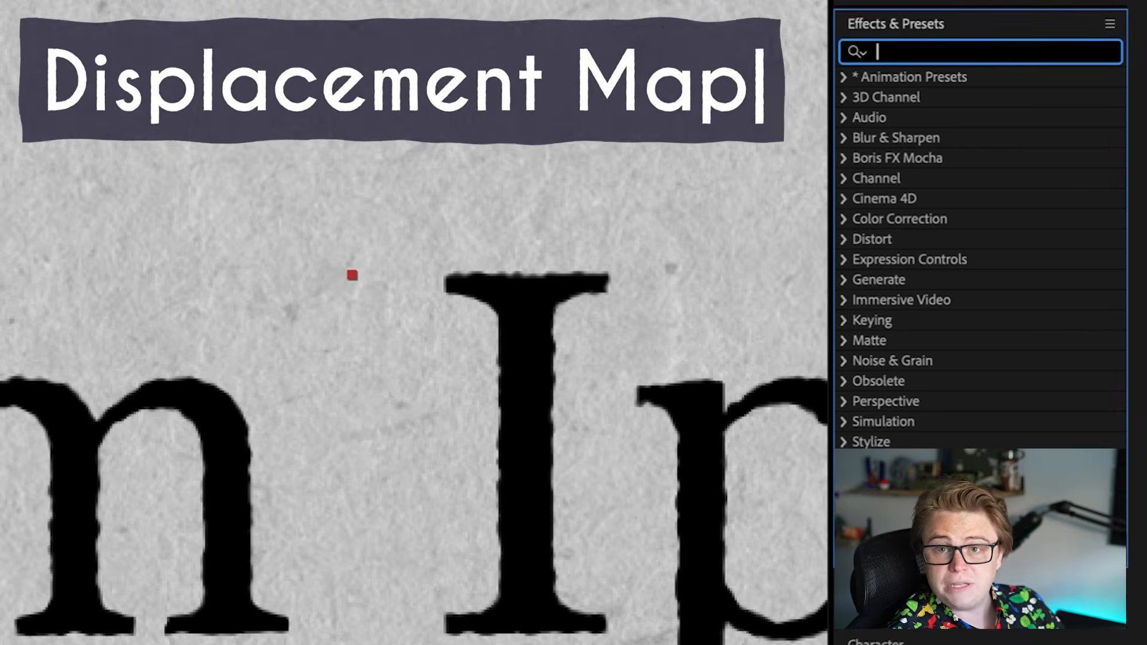
pyautogui.write('displace')
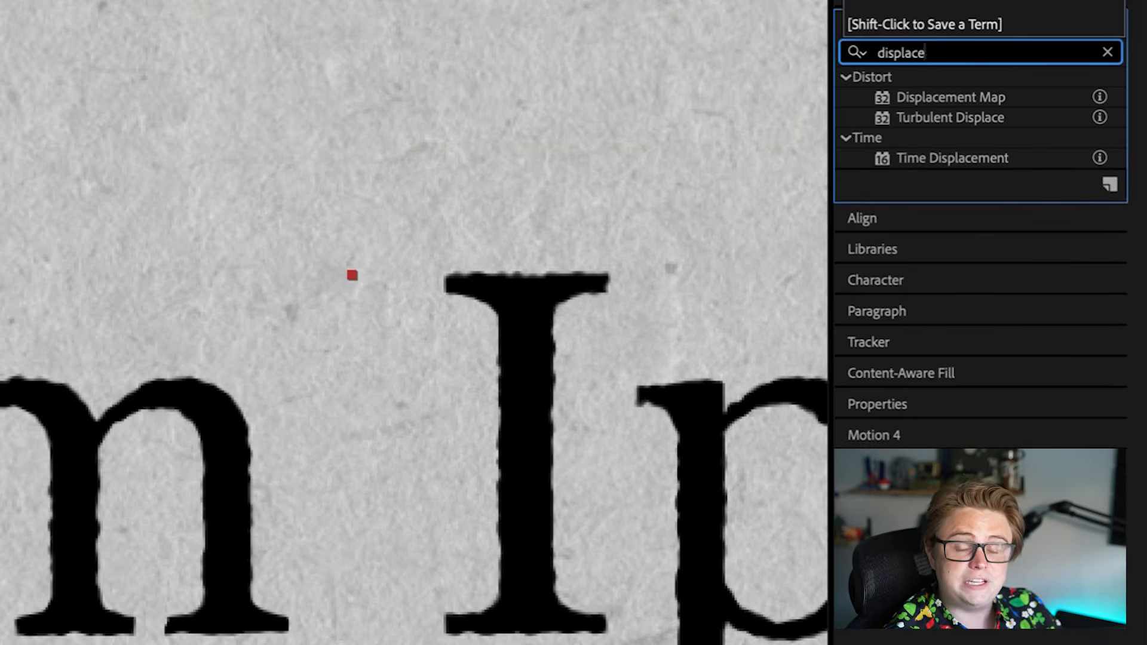
pyautogui.doubleClick(968, 97)
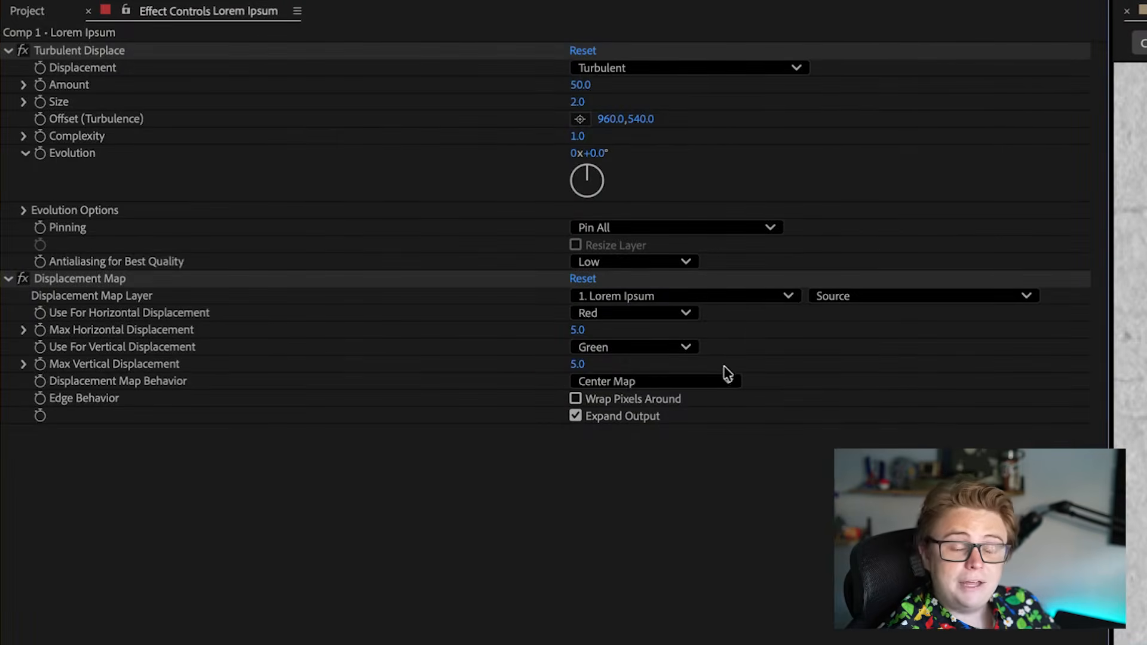
pyautogui.click(739, 299)
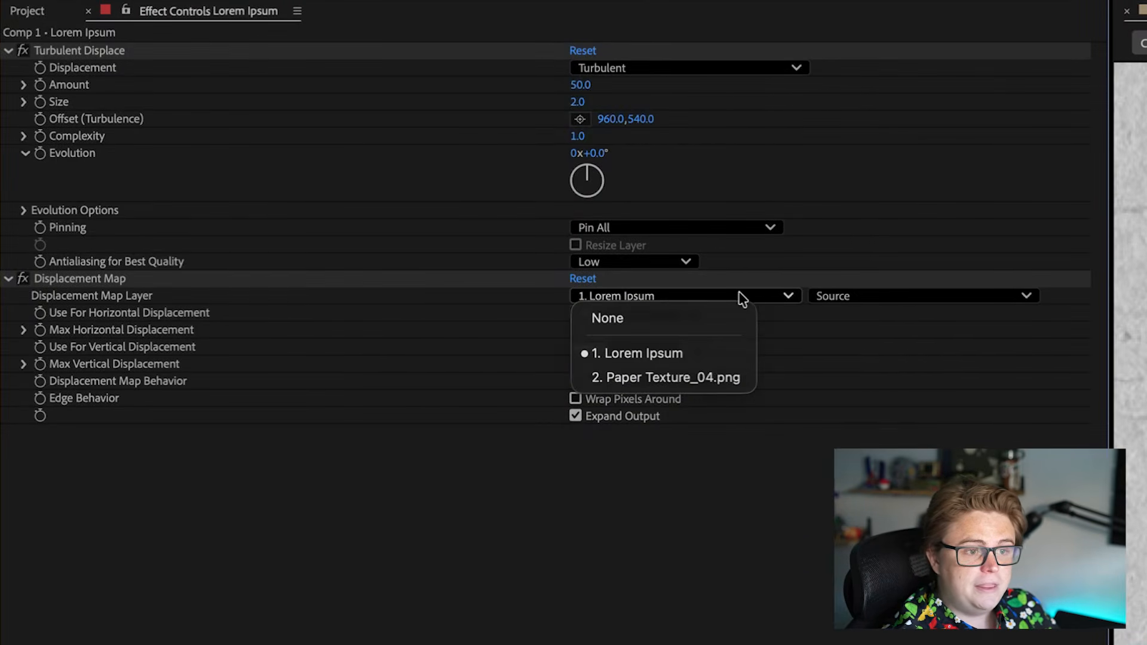
pyautogui.click(717, 378)
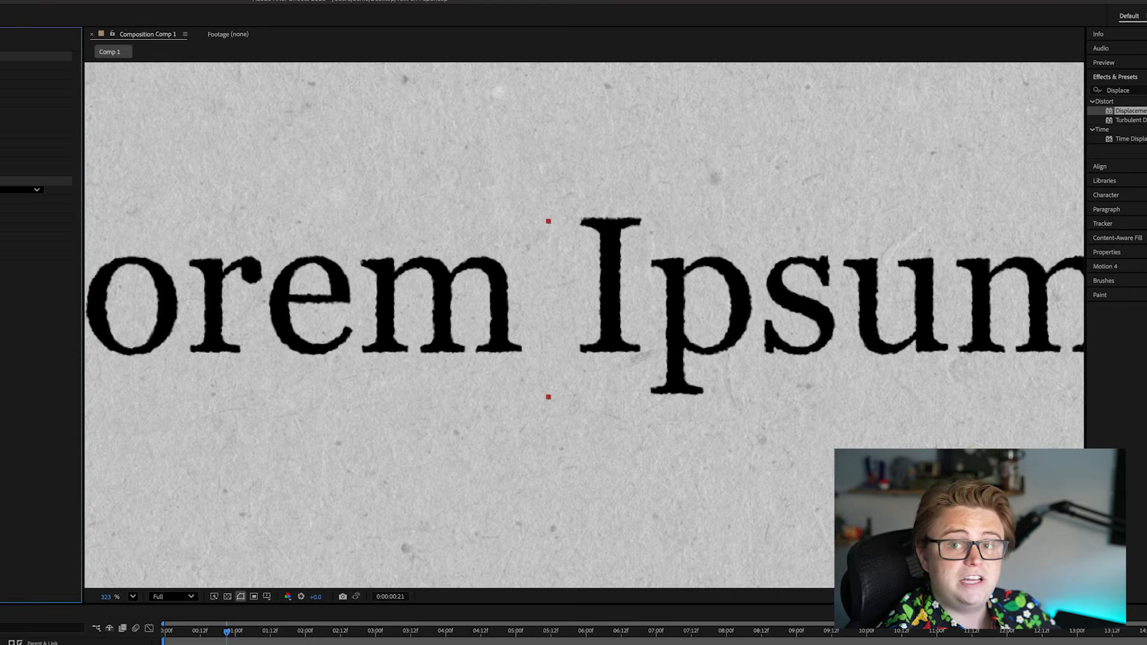
# Step: Search the effects for noise and apply Noise HLS to the Lorem Ipsum text
pyautogui.click(1135, 90)
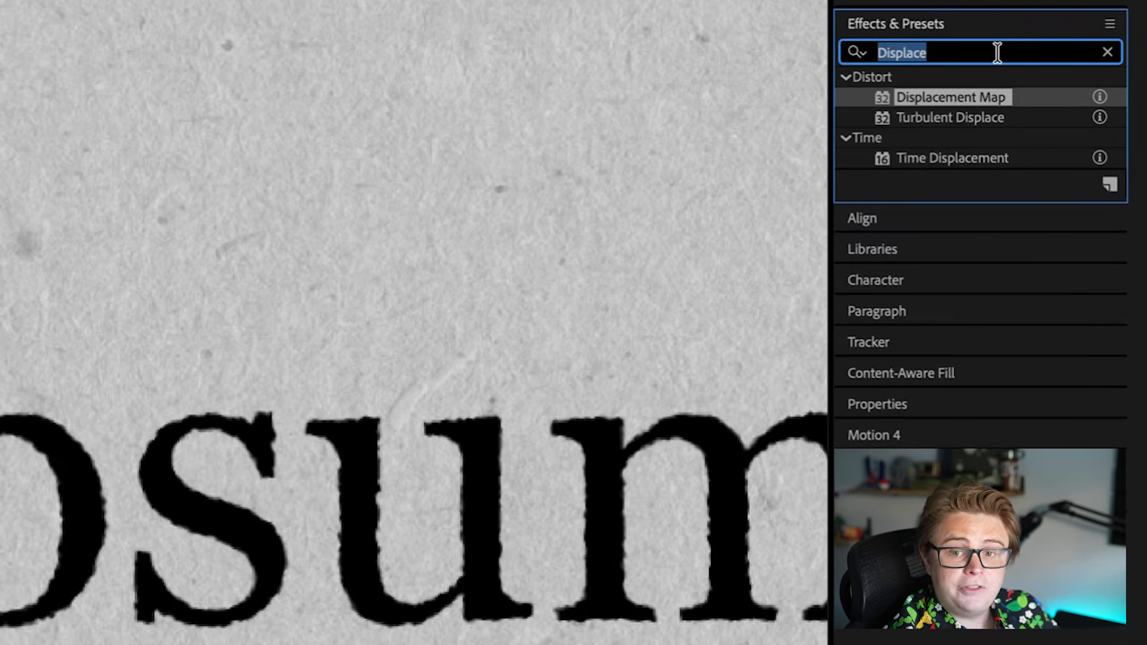
pyautogui.write('b')
pyautogui.press('BackSpace')
pyautogui.write('noise')
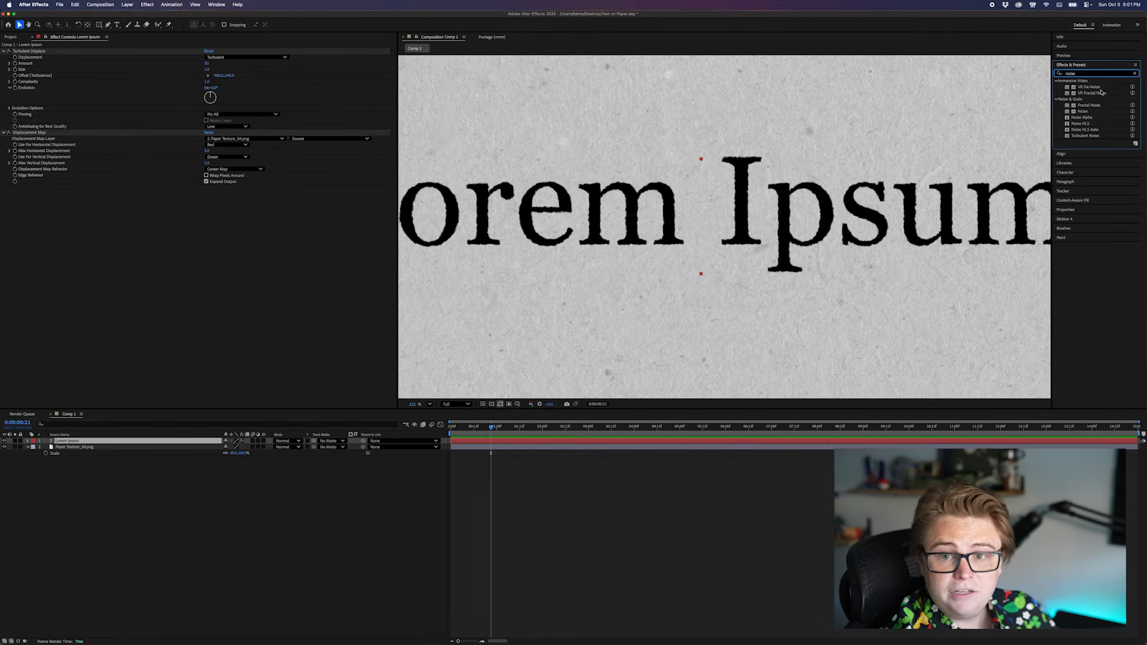
pyautogui.moveTo(1100, 109); pyautogui.dragTo(708, 222)
pyautogui.scroll(4, 604, 232)
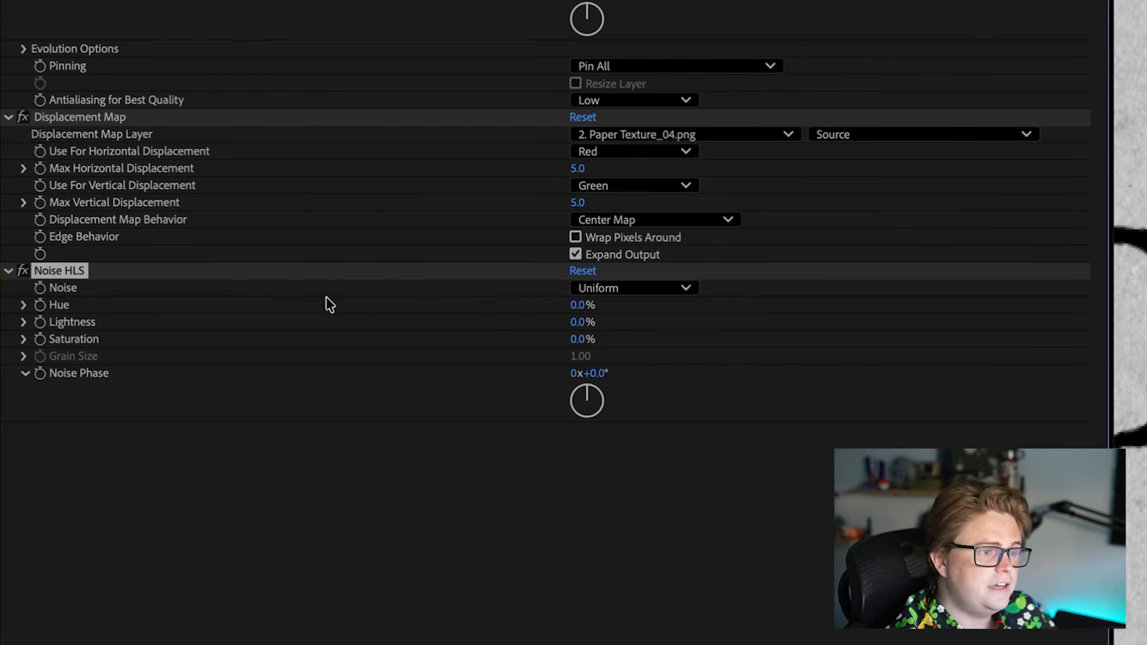
# Step: Keep the Noise HLS noise type on Uniform and set its lightness to 10%
pyautogui.click(586, 288)
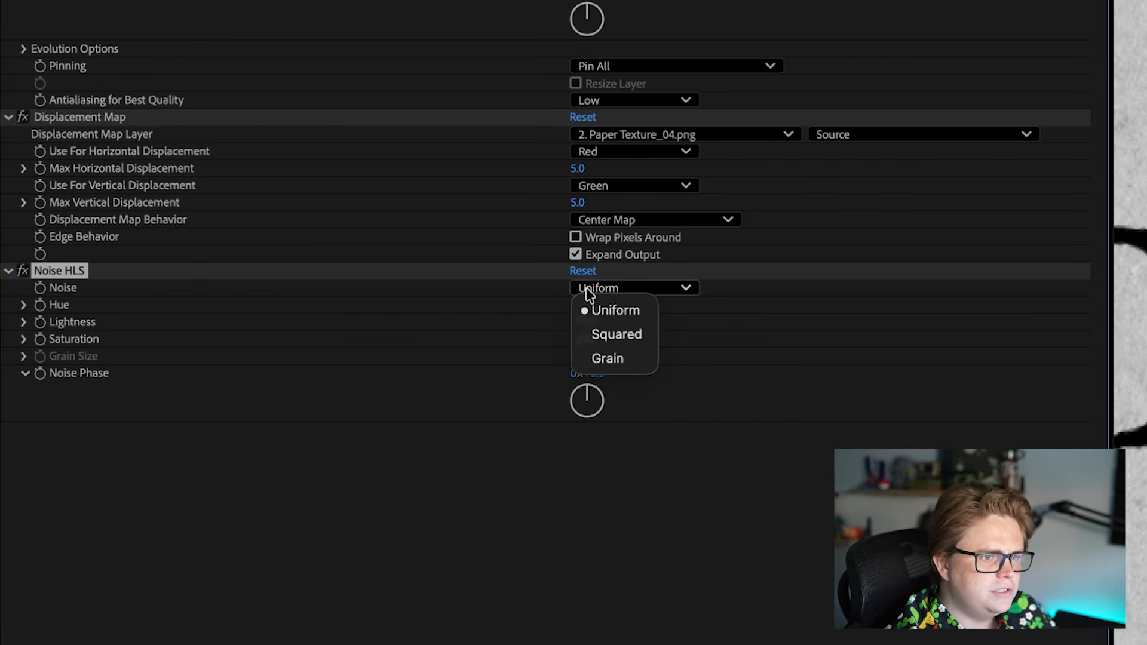
pyautogui.click(609, 311)
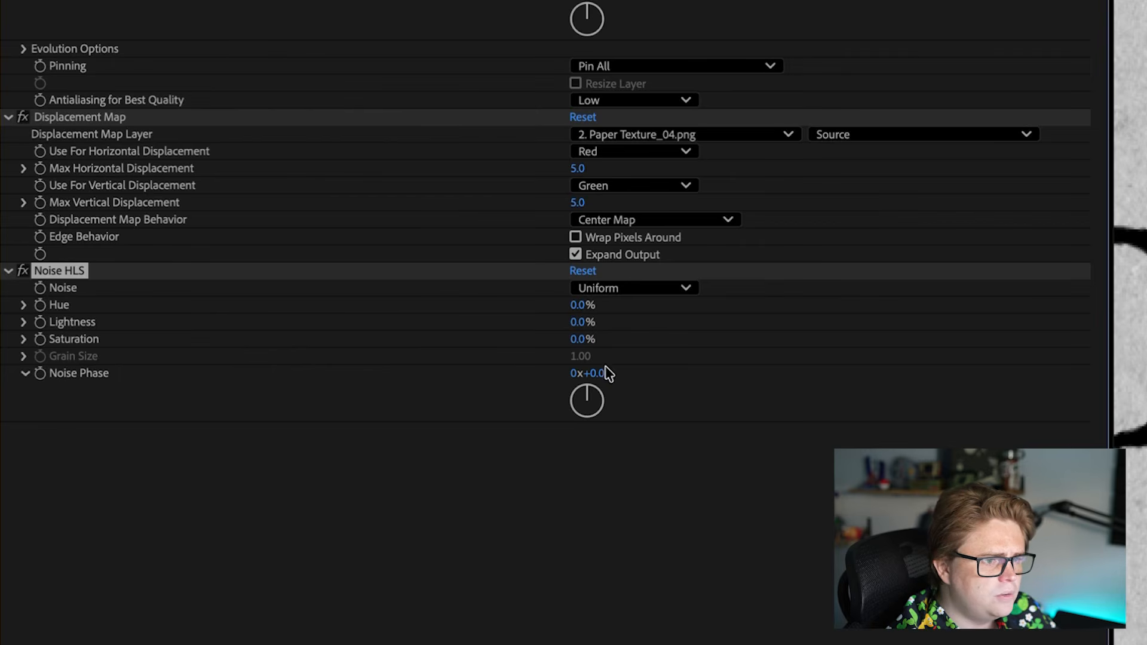
pyautogui.click(586, 329)
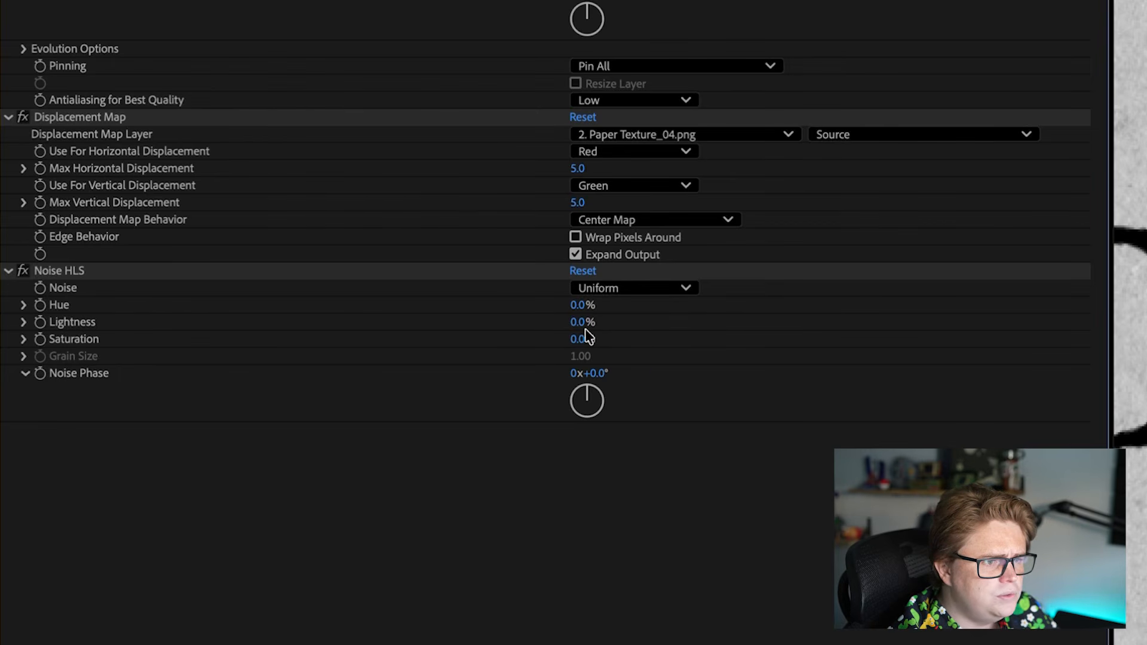
pyautogui.moveTo(583, 330); pyautogui.dragTo(598, 331)
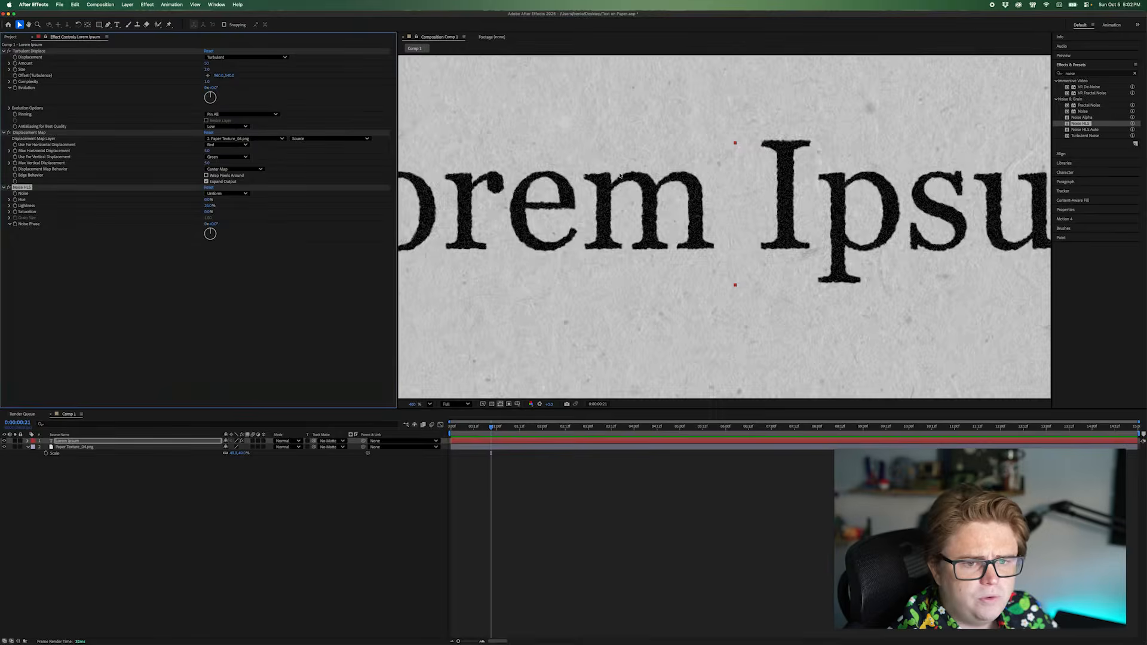
pyautogui.scroll(3, 620, 175)
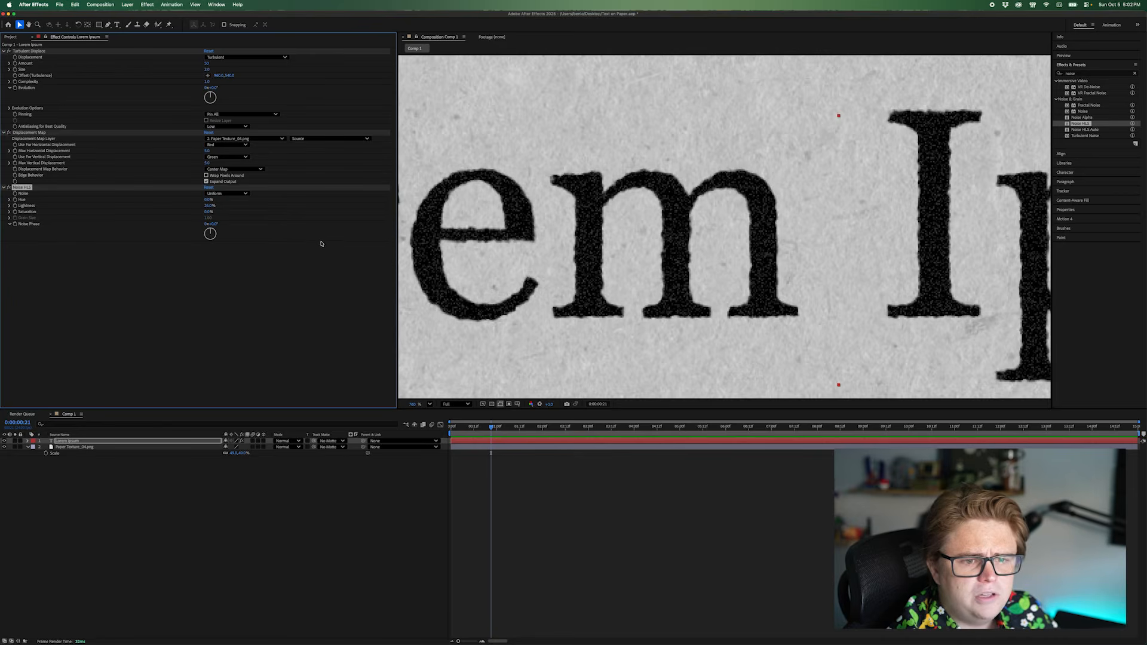
pyautogui.moveTo(209, 206); pyautogui.dragTo(204, 206)
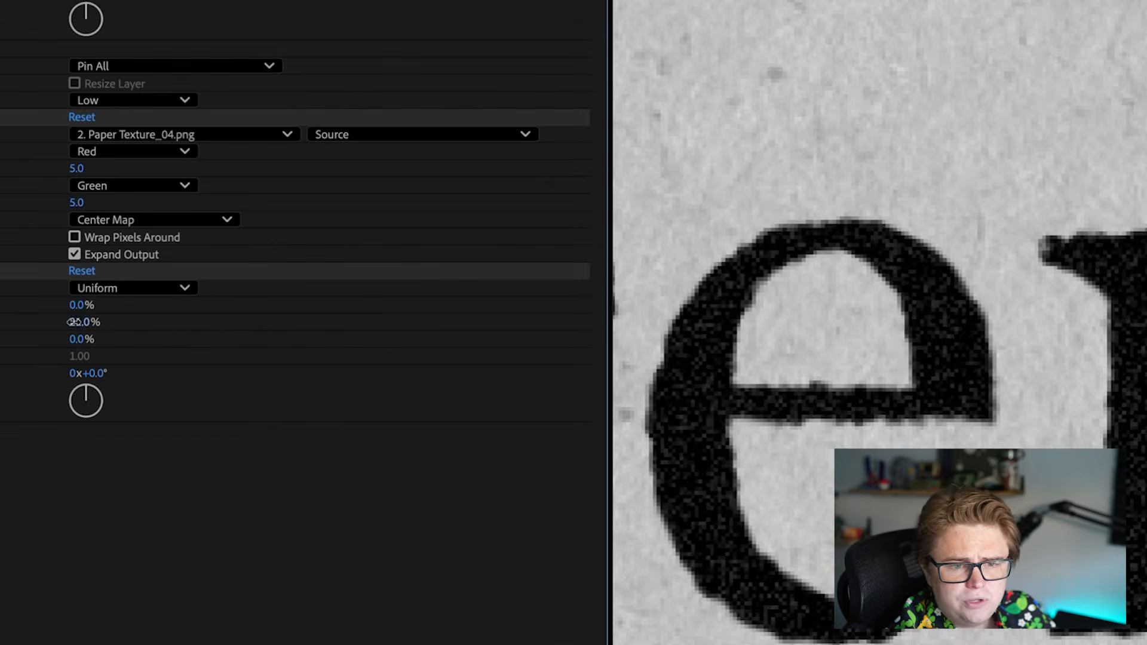
pyautogui.moveTo(206, 205); pyautogui.dragTo(205, 206)
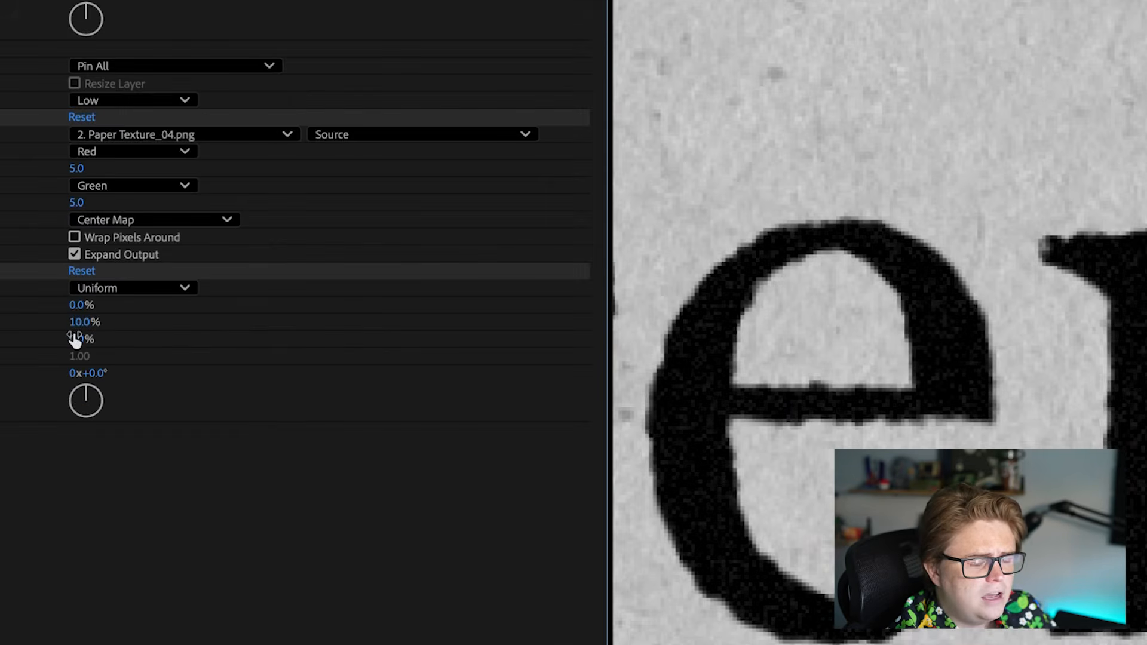
# Step: Try a Noise HLS saturation of 177%, revert it, and set the noise phase to 18°
pyautogui.moveTo(77, 339); pyautogui.dragTo(30, 377)
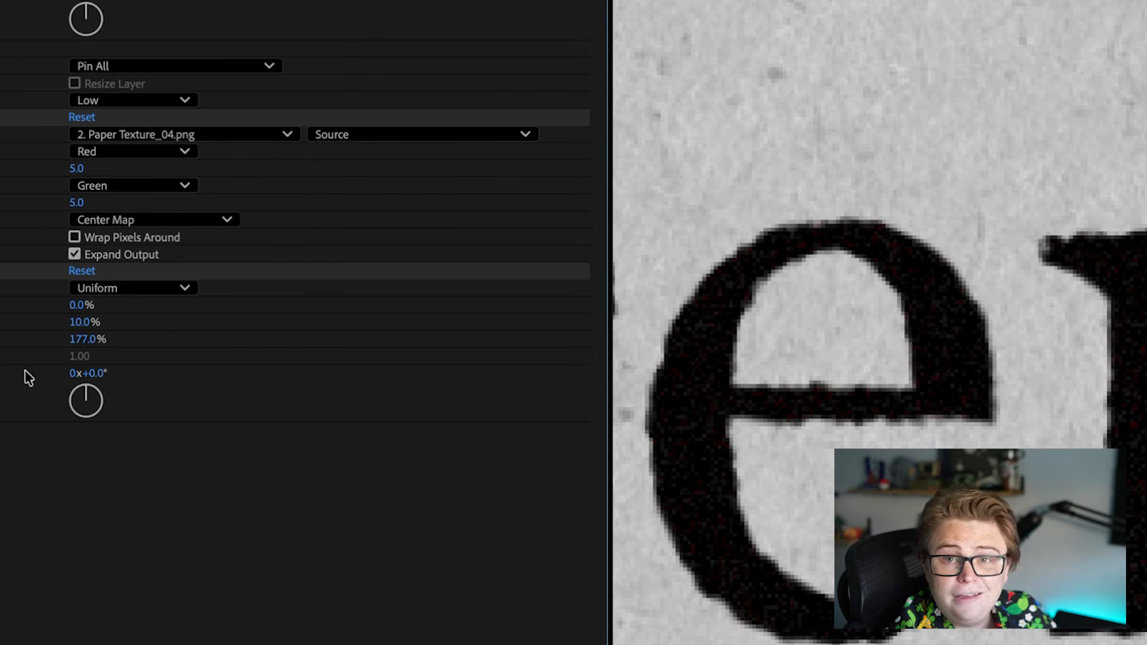
pyautogui.hotkey('ctrl', 'z')
pyautogui.moveTo(84, 373); pyautogui.dragTo(317, 386)
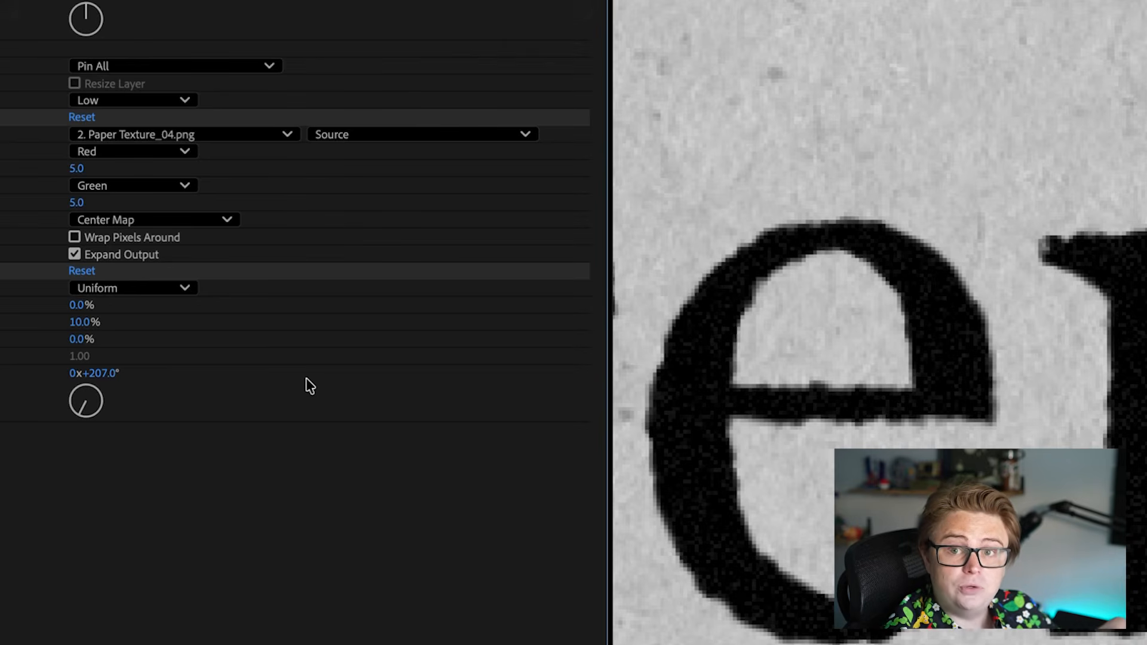
pyautogui.moveTo(98, 373); pyautogui.dragTo(122, 359)
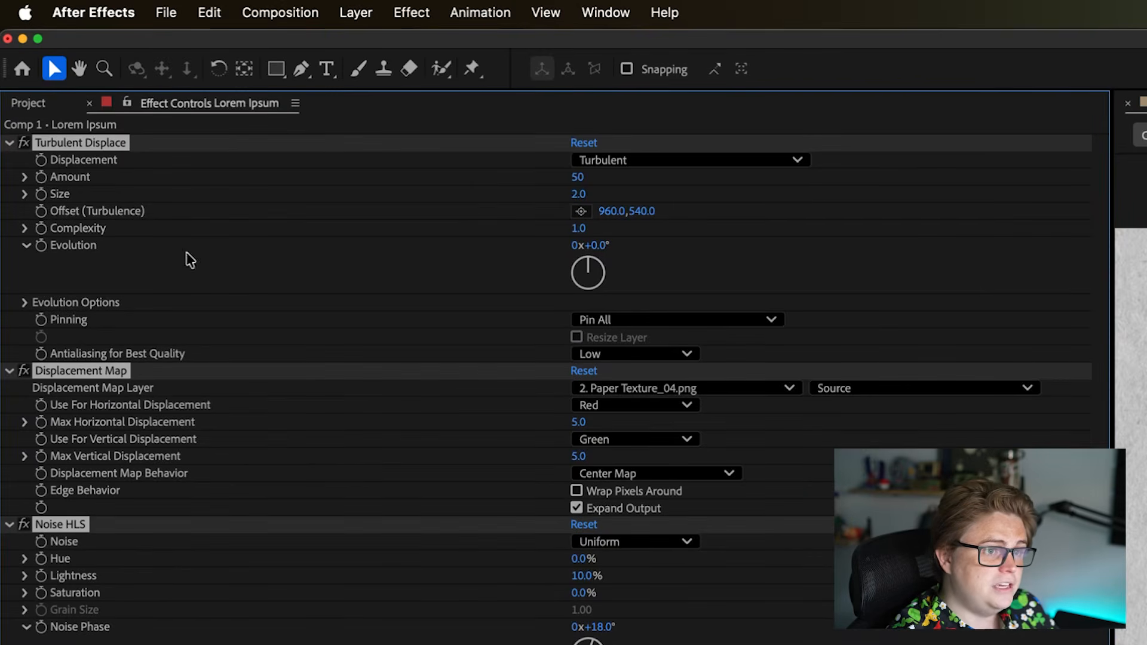
# Step: Save Turbulent Displace, Displacement Map and Noise HLS as an animation preset named Natural Blended Text in the User Presets folder
pyautogui.click(507, 8)
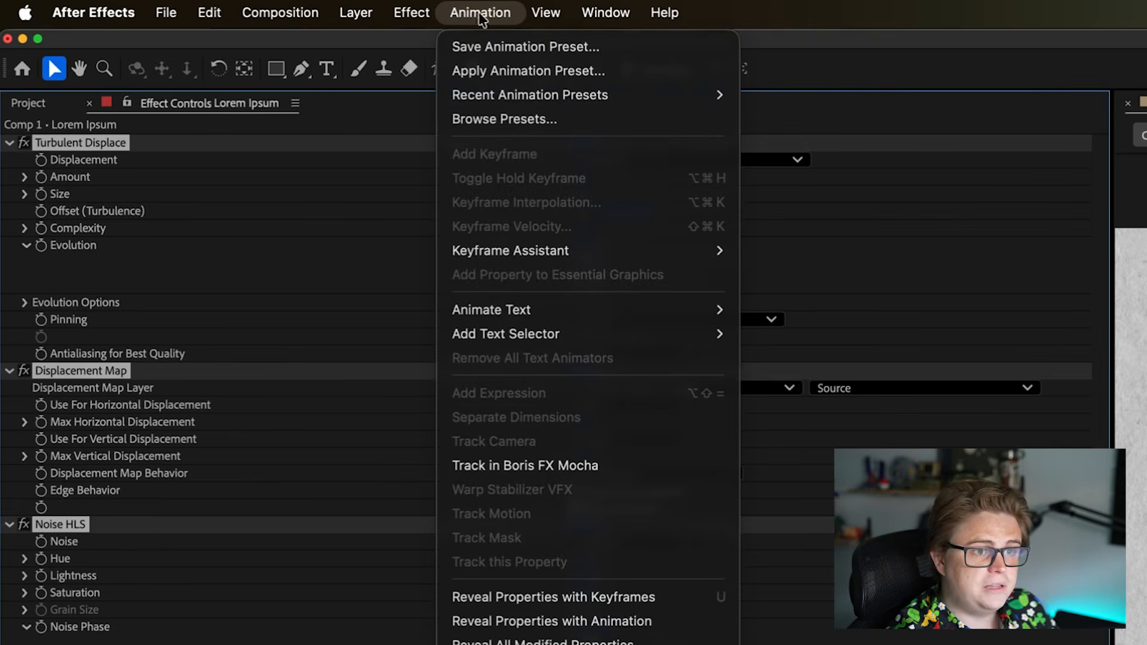
pyautogui.click(487, 46)
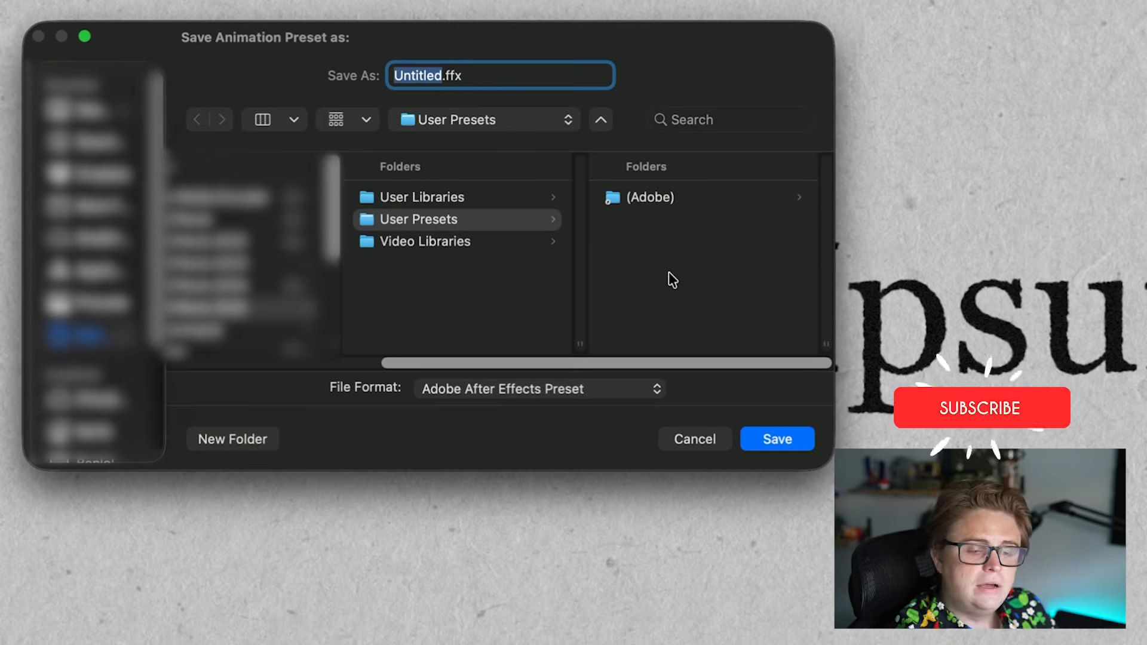
pyautogui.write('NB')
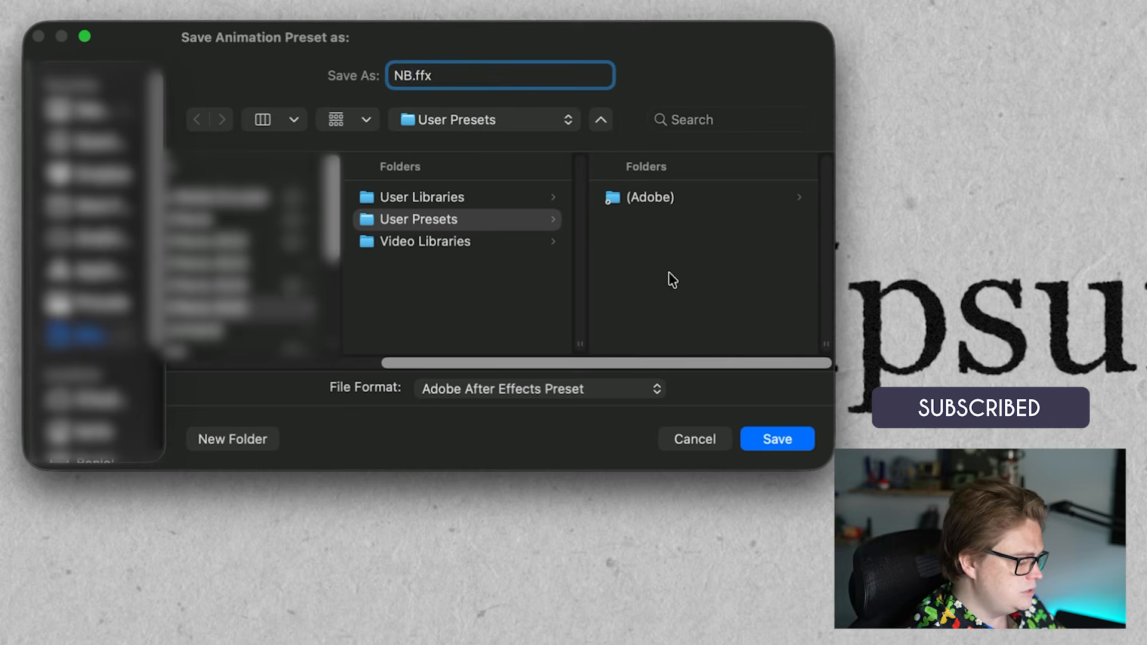
pyautogui.write('u')
pyautogui.press('BackSpace')
pyautogui.press('BackSpace')
pyautogui.press('BackSpace')
pyautogui.write('Natural Blended Text')
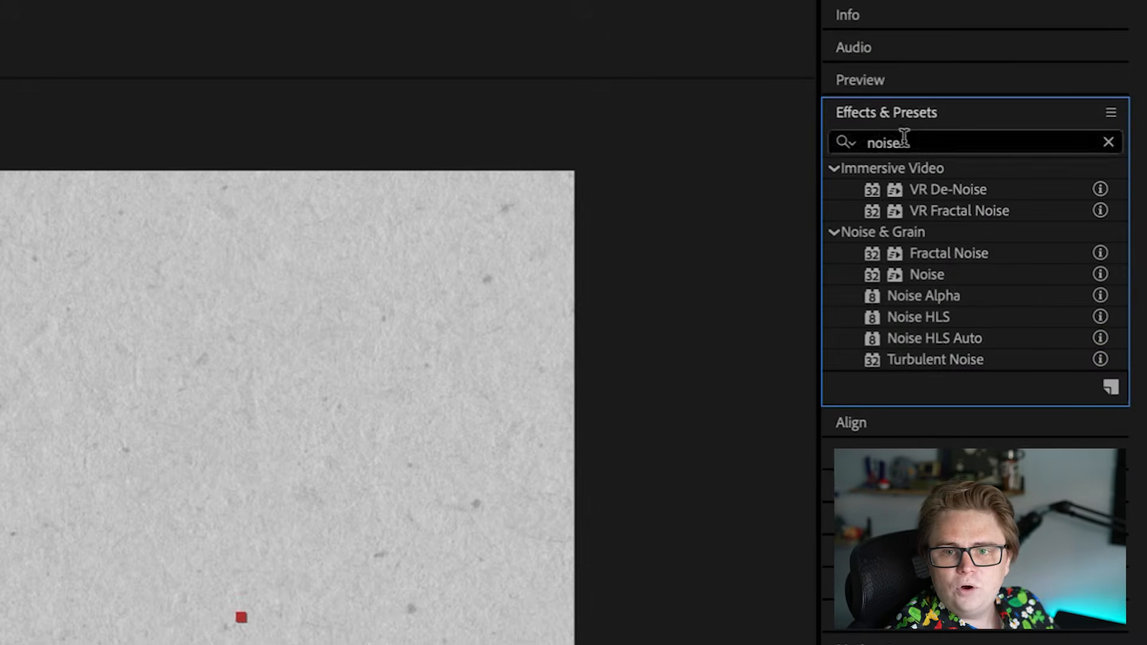
# Step: Clear the effect search and locate the Natural Blended Text preset among the user animation presets
pyautogui.click(1110, 139)
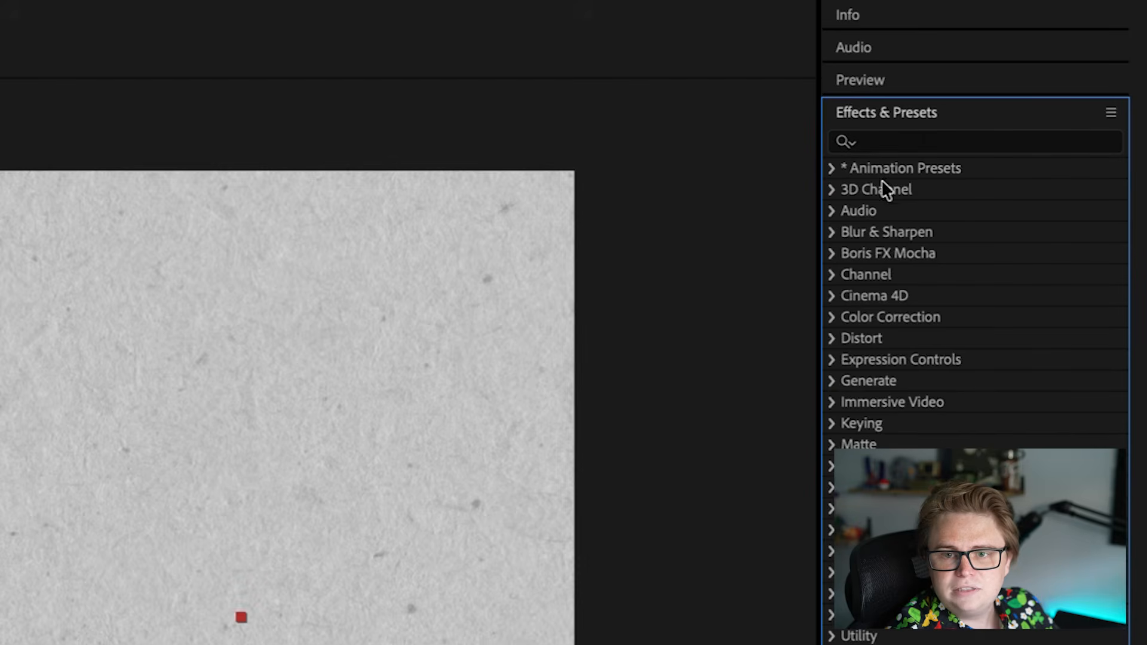
pyautogui.click(834, 168)
pyautogui.click(848, 210)
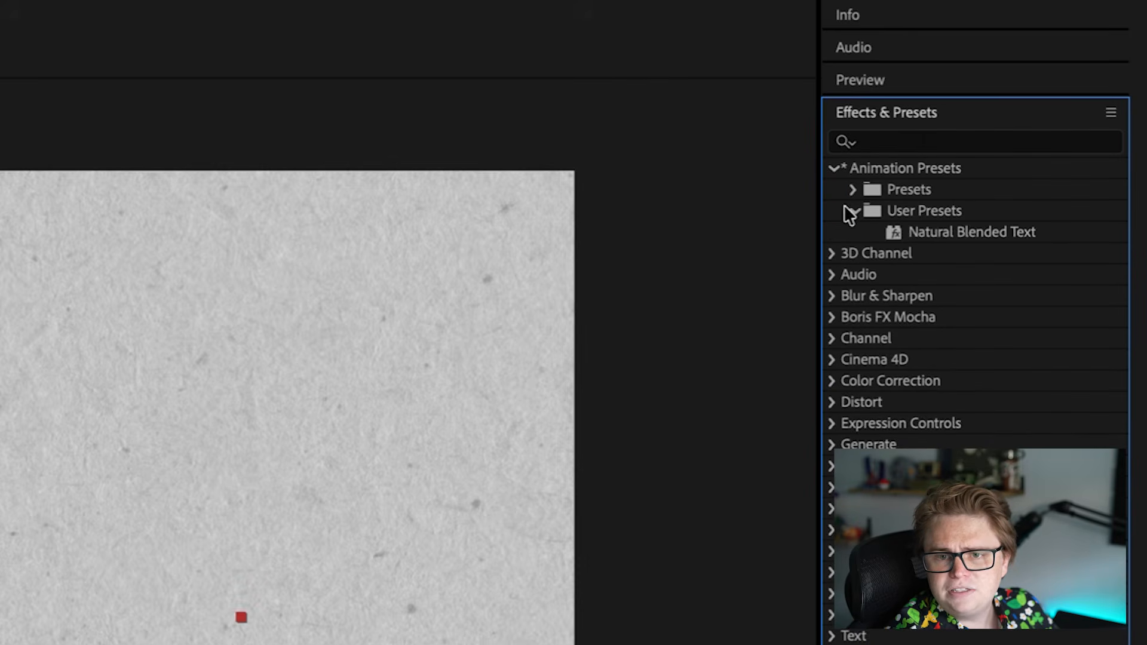
pyautogui.click(974, 232)
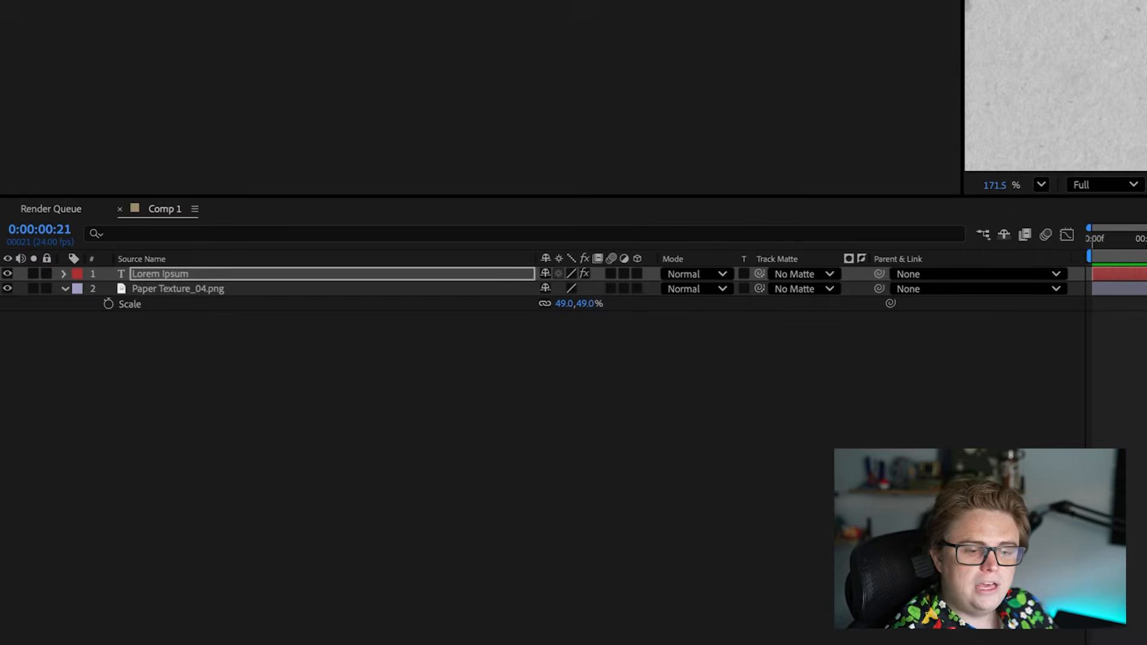
pyautogui.click(454, 406)
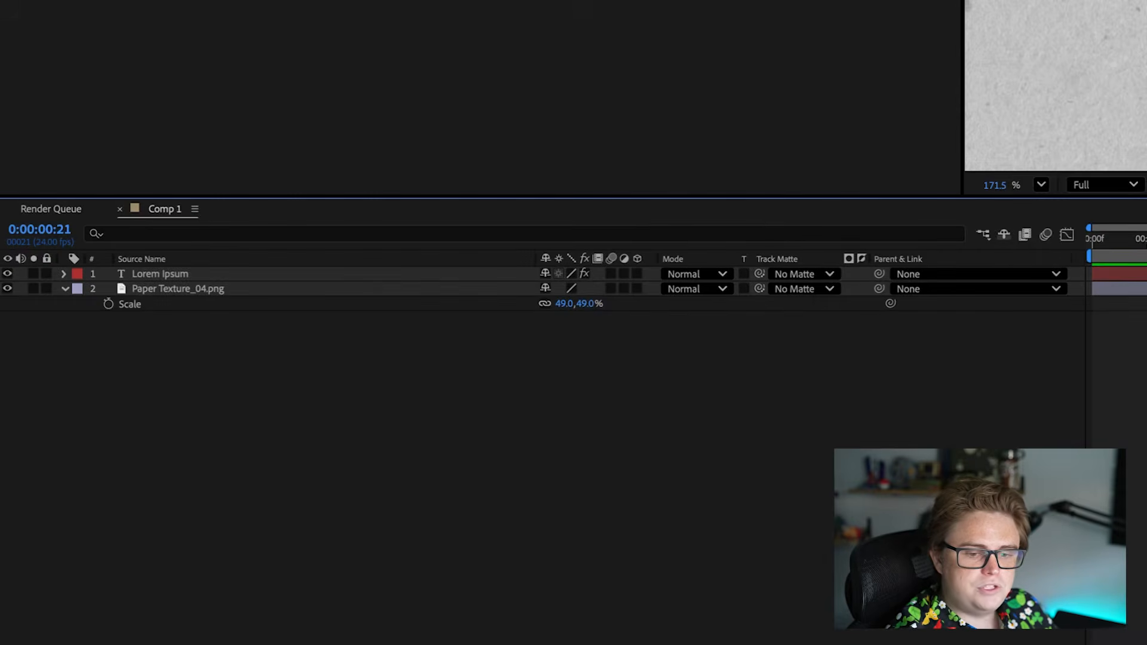
# Step: Set the fill color of the Lorem Ipsum text to dark grey #121212 and inspect it against the paper
pyautogui.press('t')
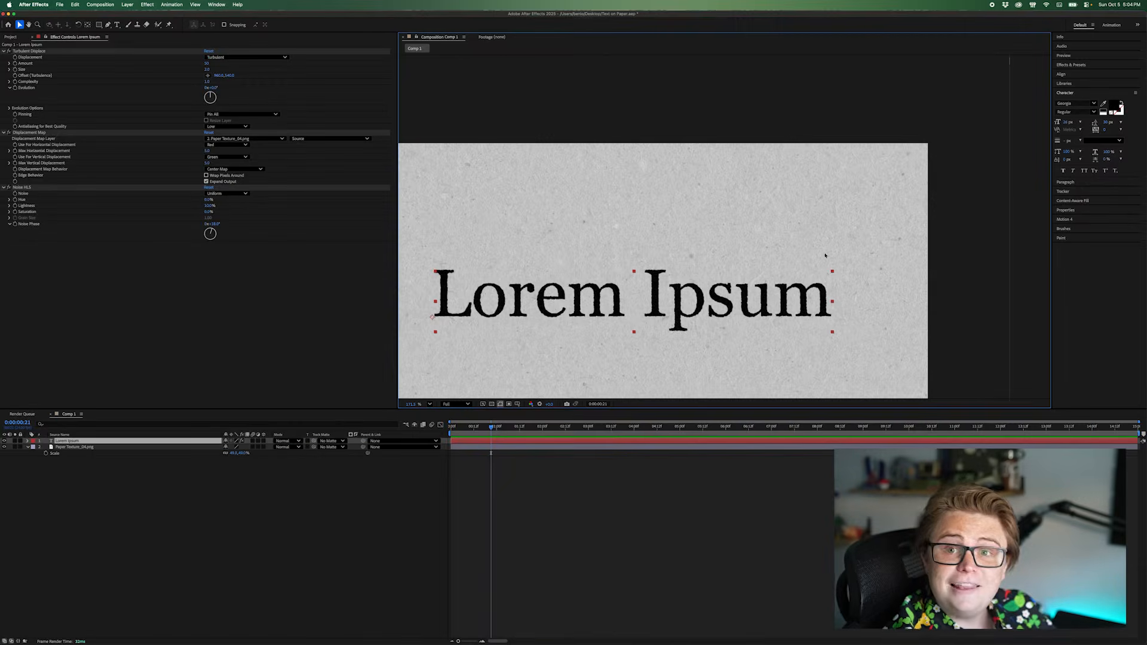
pyautogui.click(1116, 106)
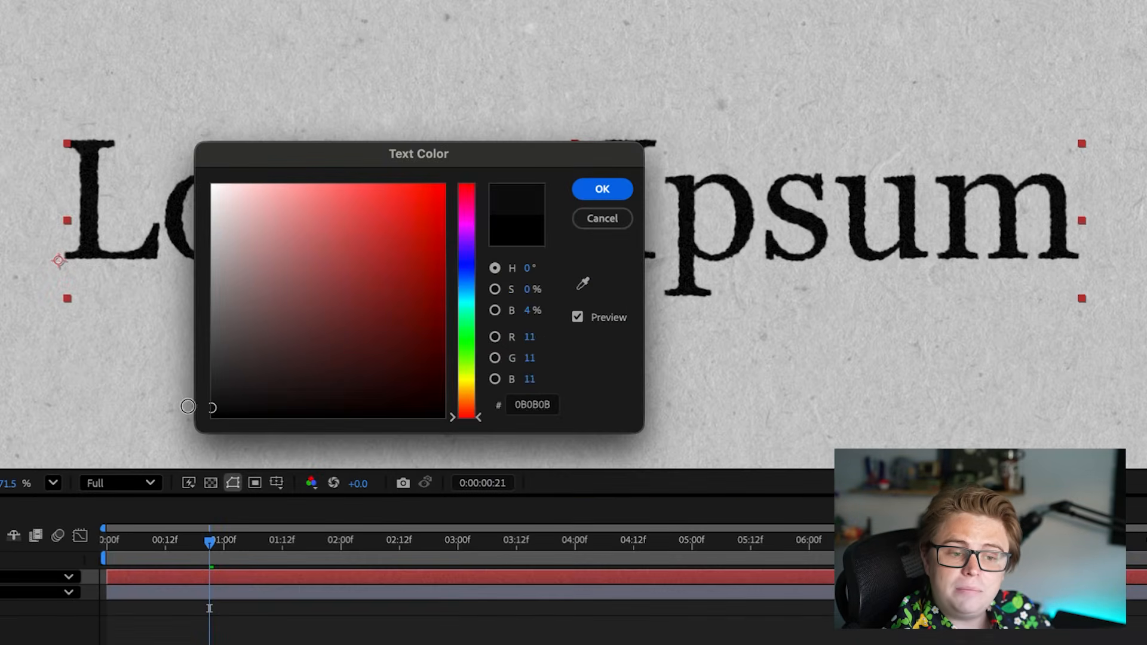
pyautogui.moveTo(490, 372); pyautogui.dragTo(483, 370)
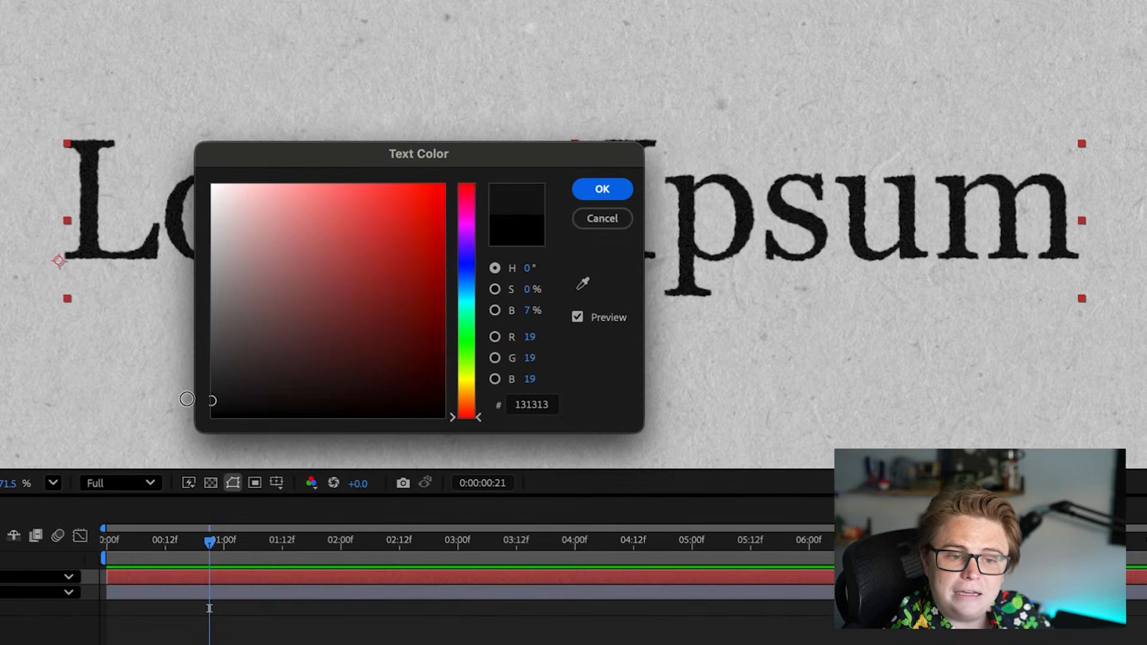
pyautogui.moveTo(186, 399); pyautogui.dragTo(185, 401)
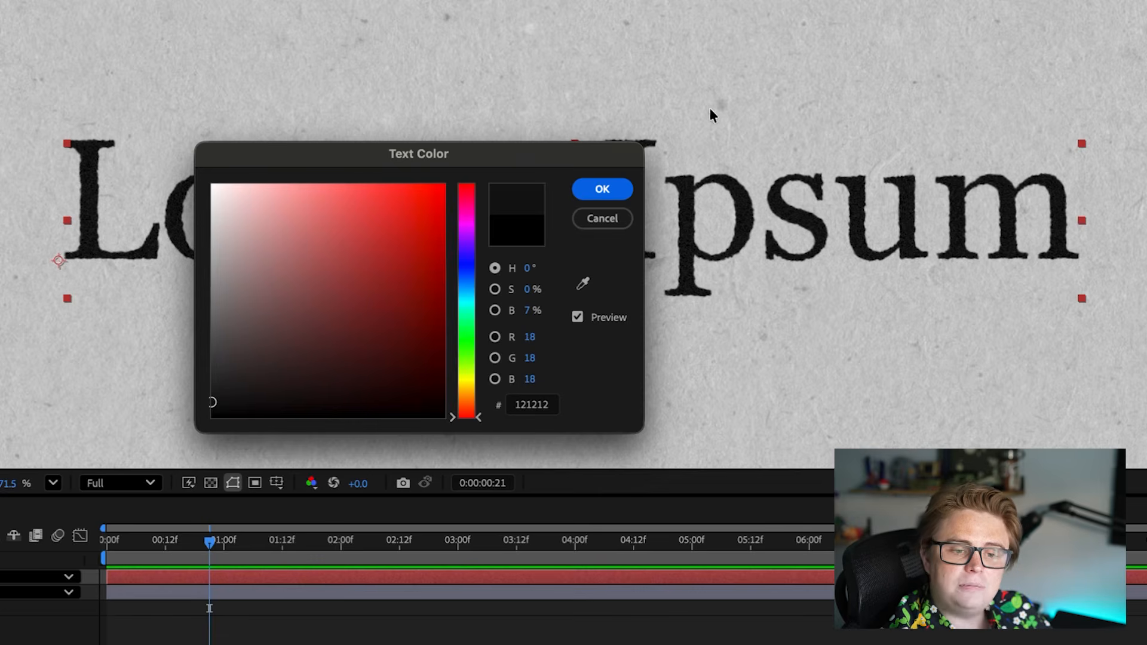
pyautogui.click(613, 190)
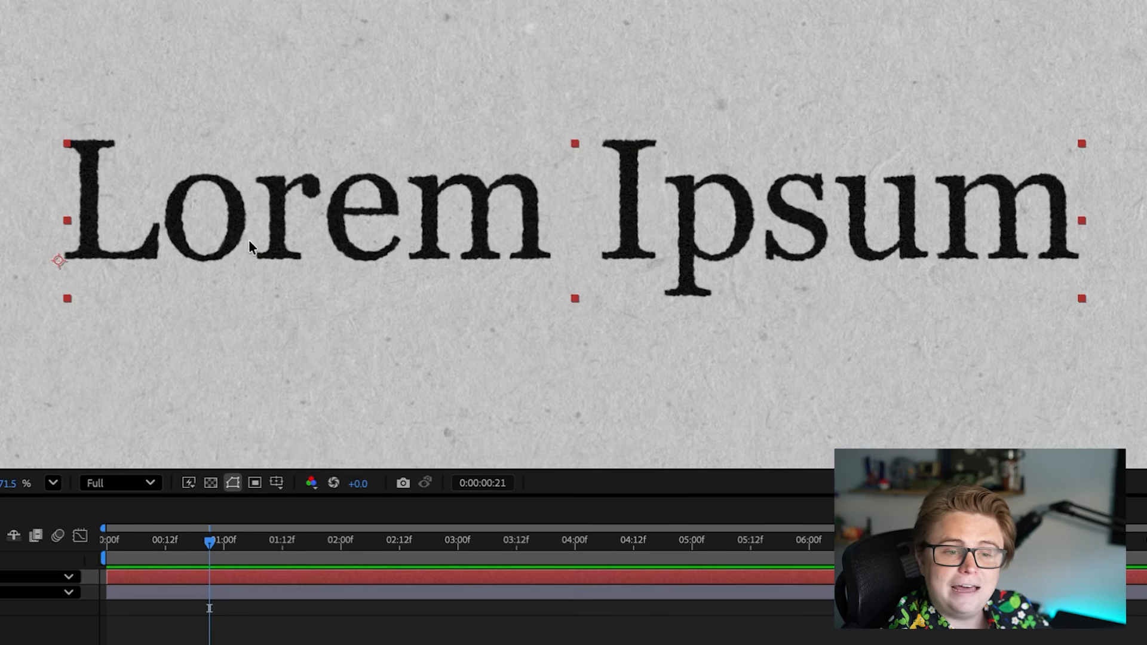
pyautogui.scroll(3, 248, 239)
pyautogui.scroll(-3, 429, 206)
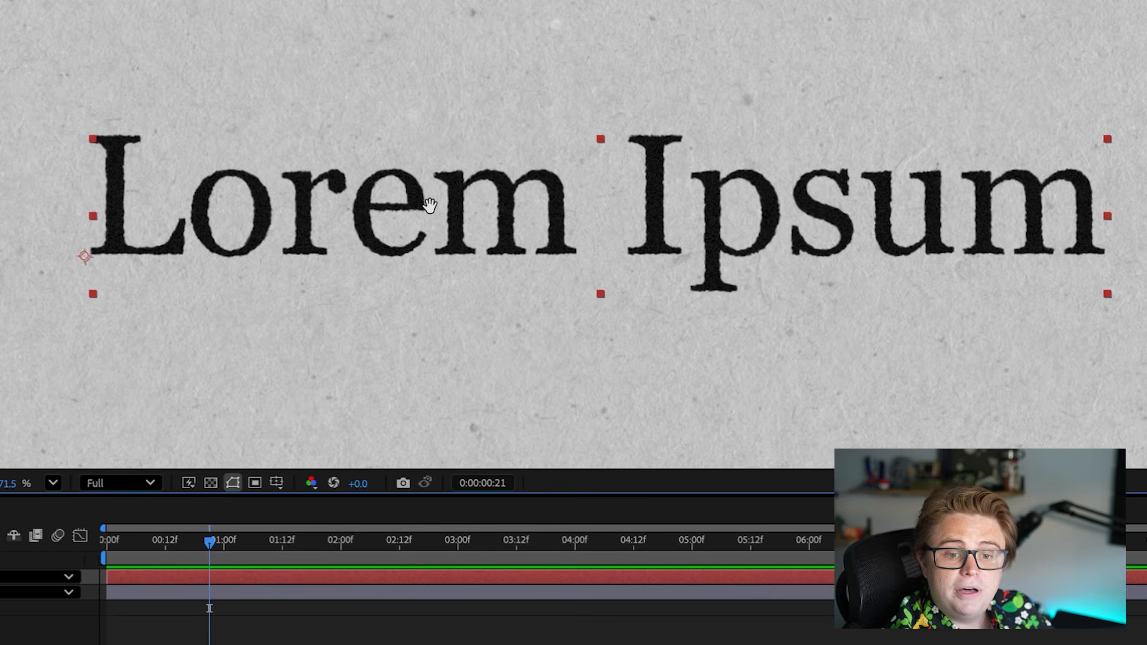
pyautogui.moveTo(430, 205); pyautogui.dragTo(541, 53)
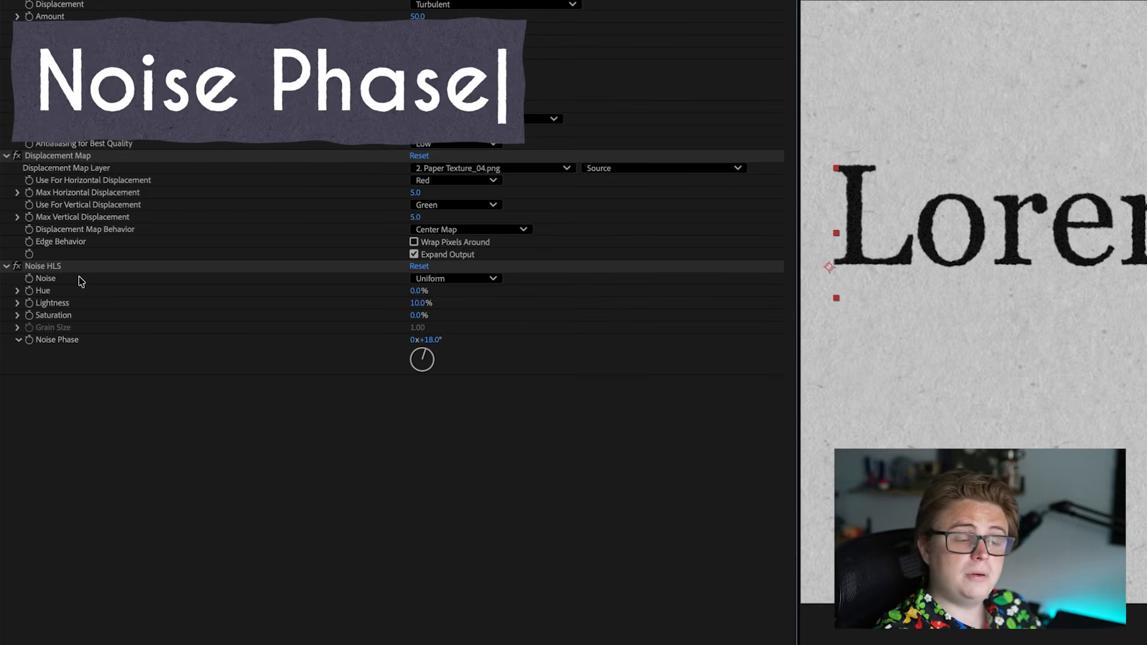
# Step: Try a Noise Phase of 62° in Noise HLS, and animate the property with the expression time*100
pyautogui.scroll(3, 1039, 223)
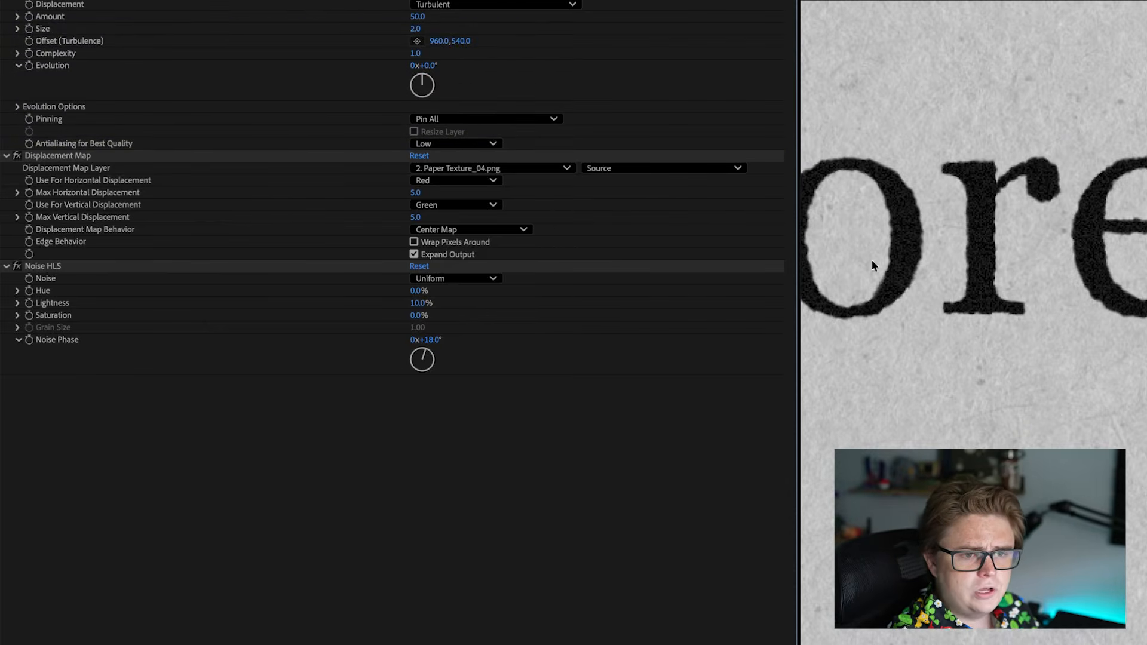
pyautogui.moveTo(431, 339); pyautogui.dragTo(488, 426)
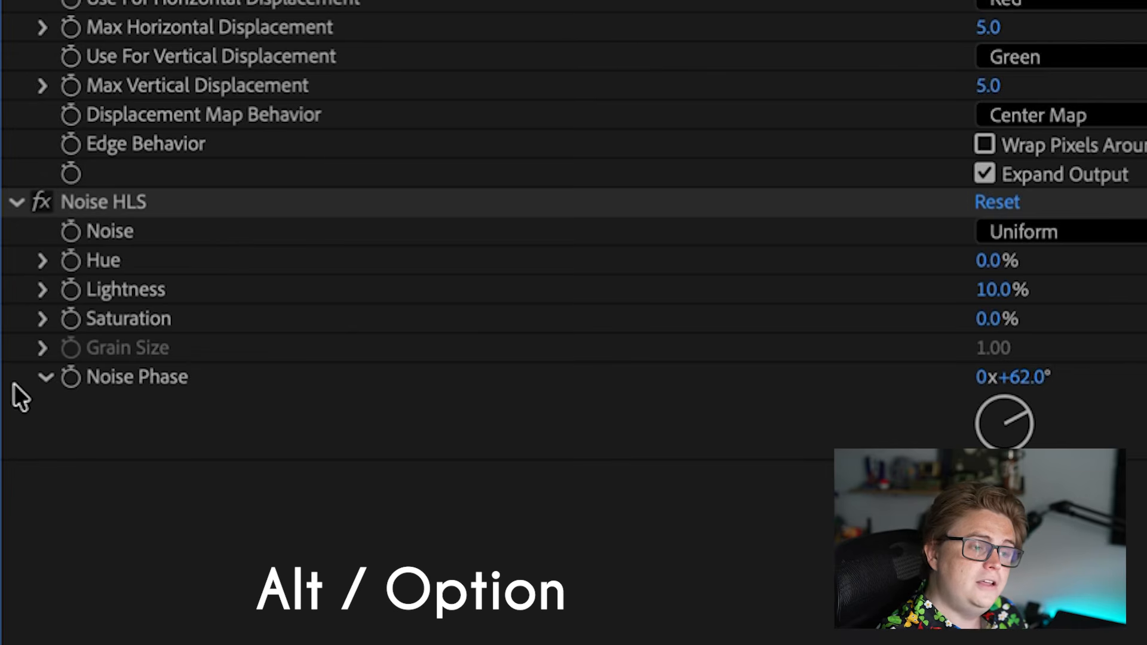
pyautogui.keyDown('alt'); pyautogui.click(55, 384); pyautogui.keyUp('alt')
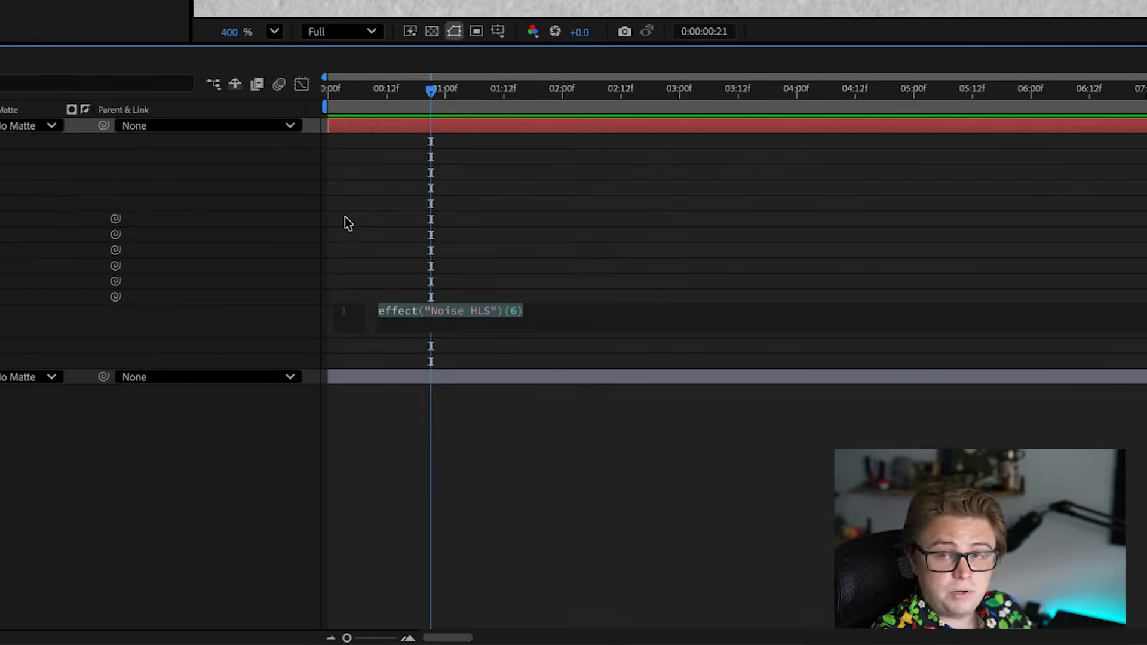
pyautogui.write('time')
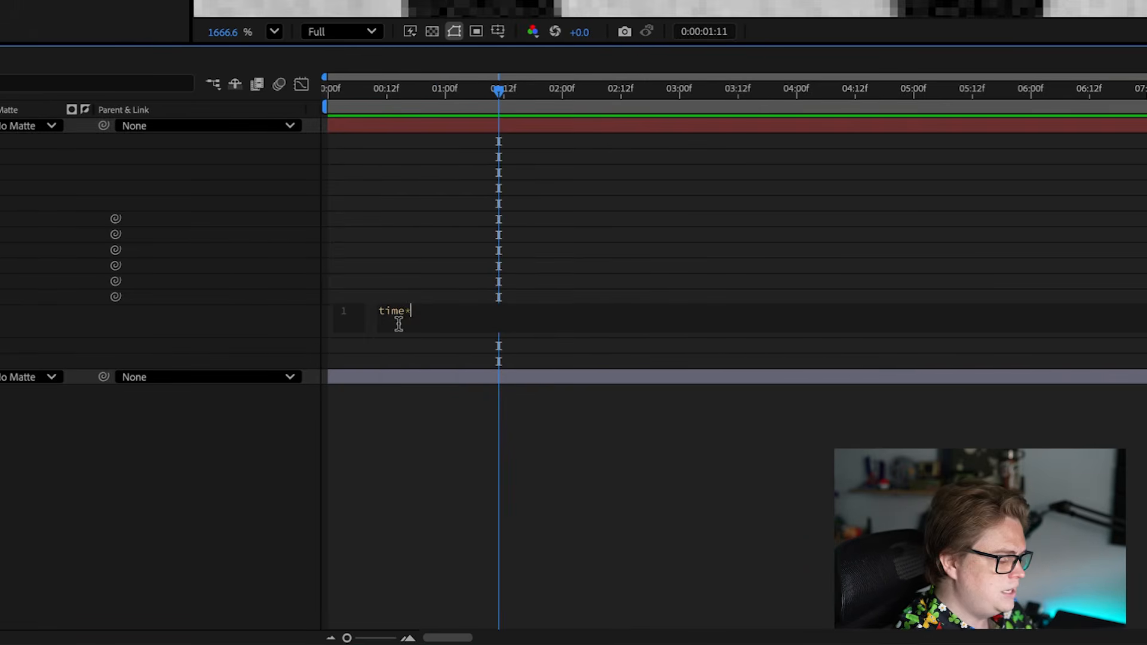
pyautogui.write('*100')
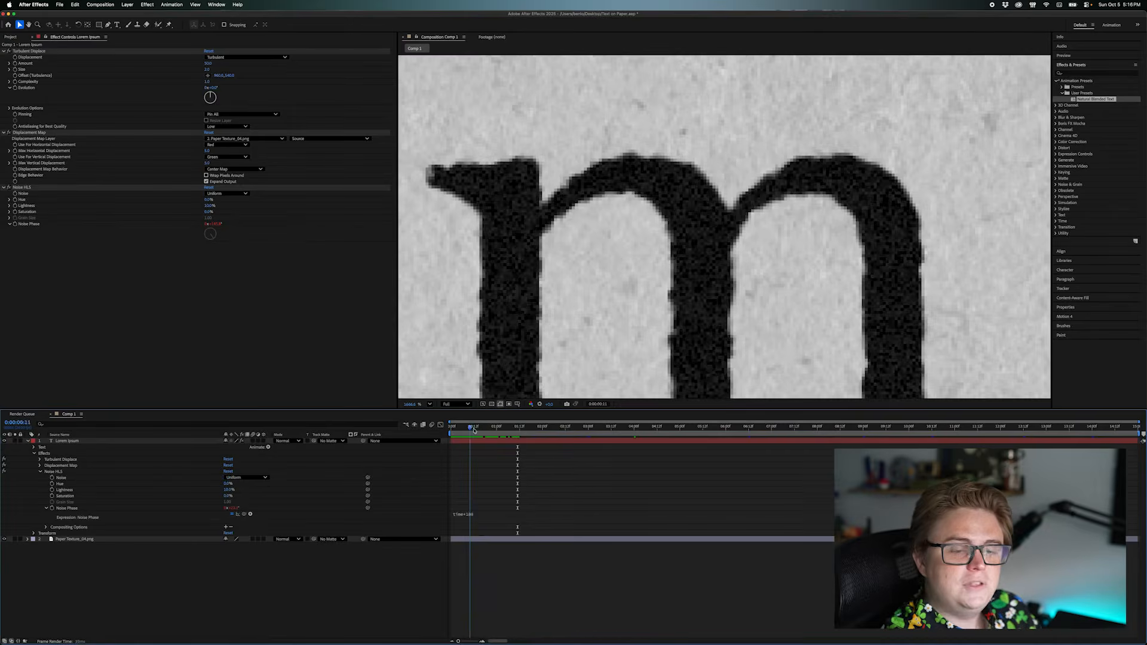
pyautogui.moveTo(471, 426)
pyautogui.mouseDown()
pyautogui.moveTo(720, 426)
pyautogui.moveTo(455, 442)
pyautogui.mouseUp()
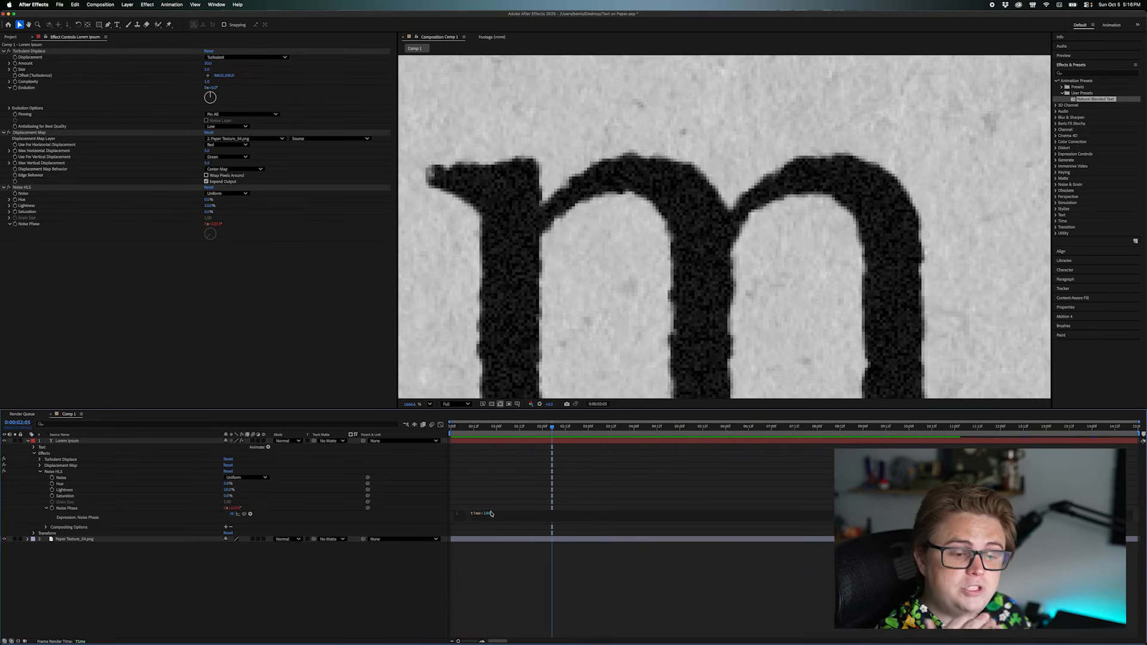
# Step: Edit the multiplier in the Noise Phase time expression and play back the animated noise
pyautogui.press('BackSpace')
pyautogui.press('BackSpace')
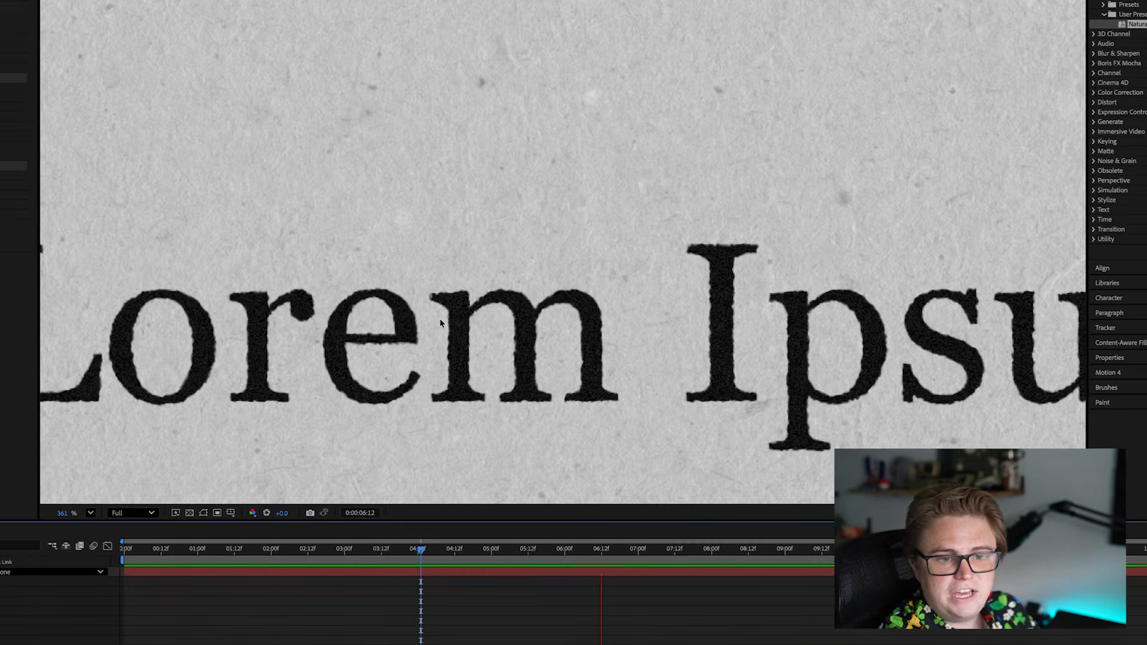
pyautogui.press('space')
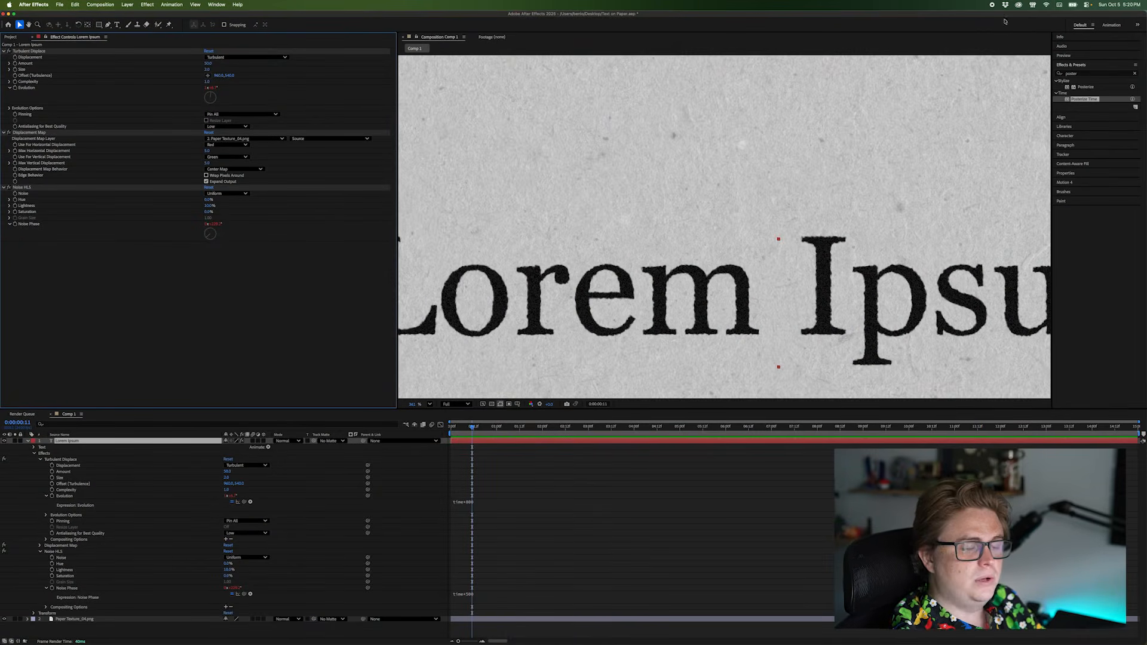
# Step: Search the effects for "Poster" and apply Posterize Time to the Lorem Ipsum layer after Noise HLS
pyautogui.click(1120, 65)
pyautogui.click(1121, 65)
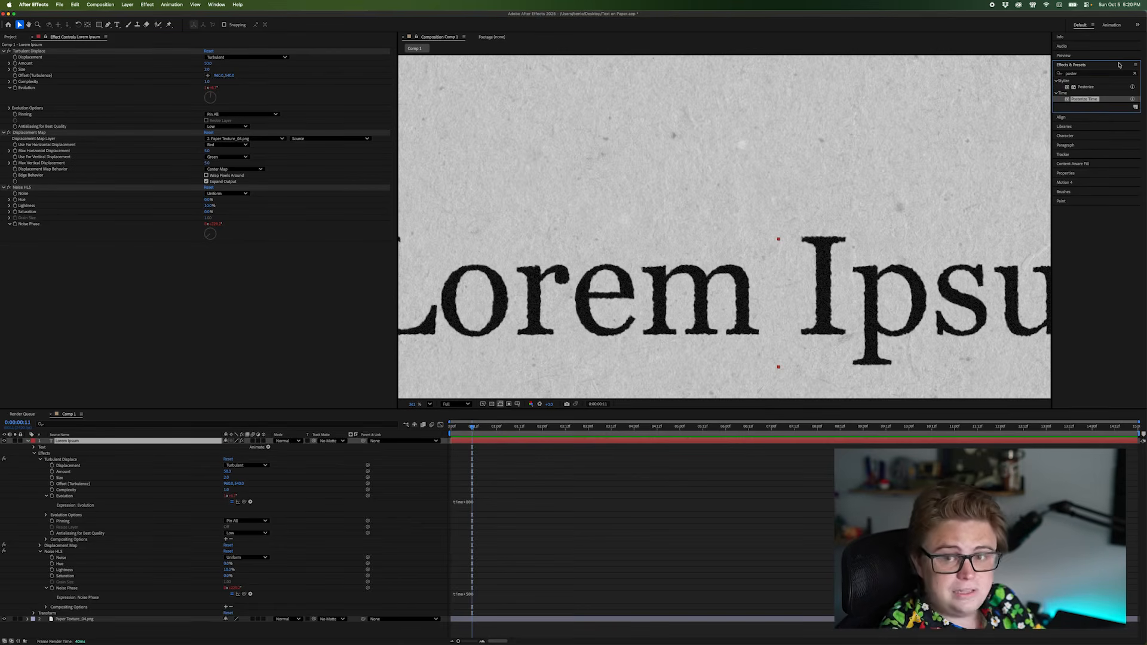
pyautogui.click(1111, 73)
pyautogui.write('Post')
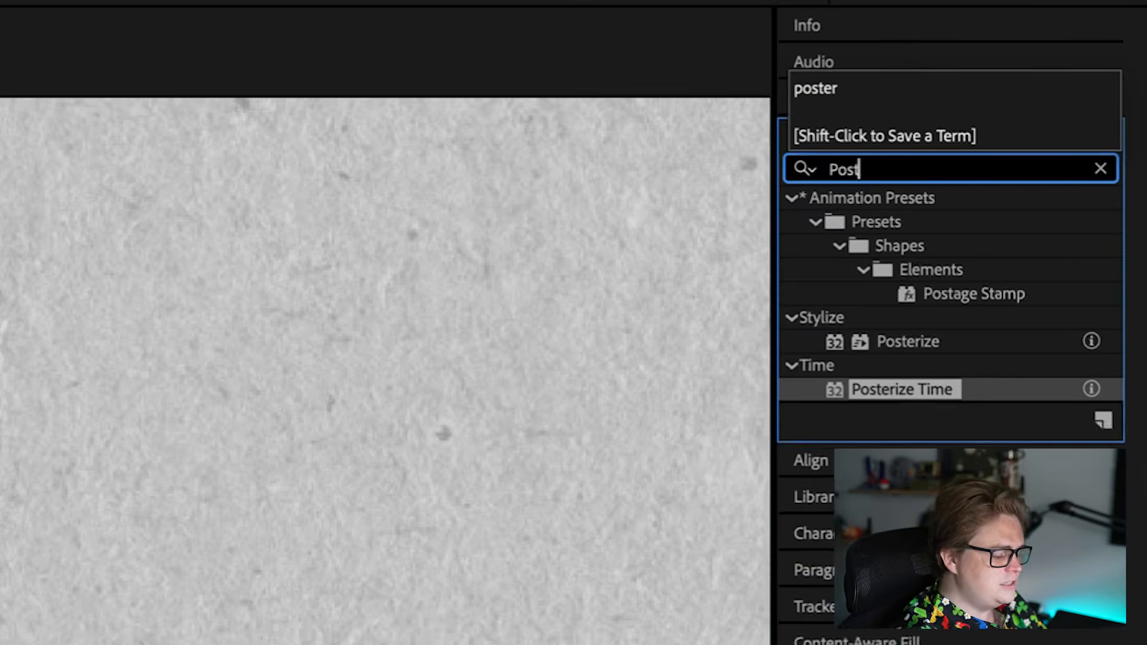
pyautogui.write('er')
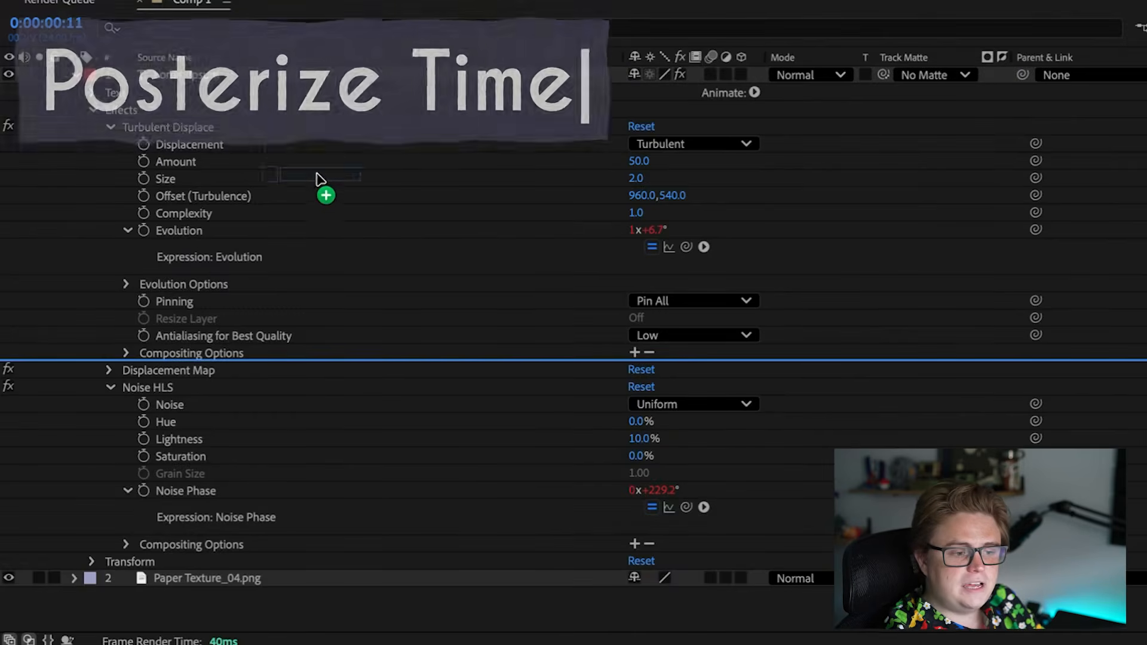
pyautogui.moveTo(321, 179); pyautogui.dragTo(348, 83)
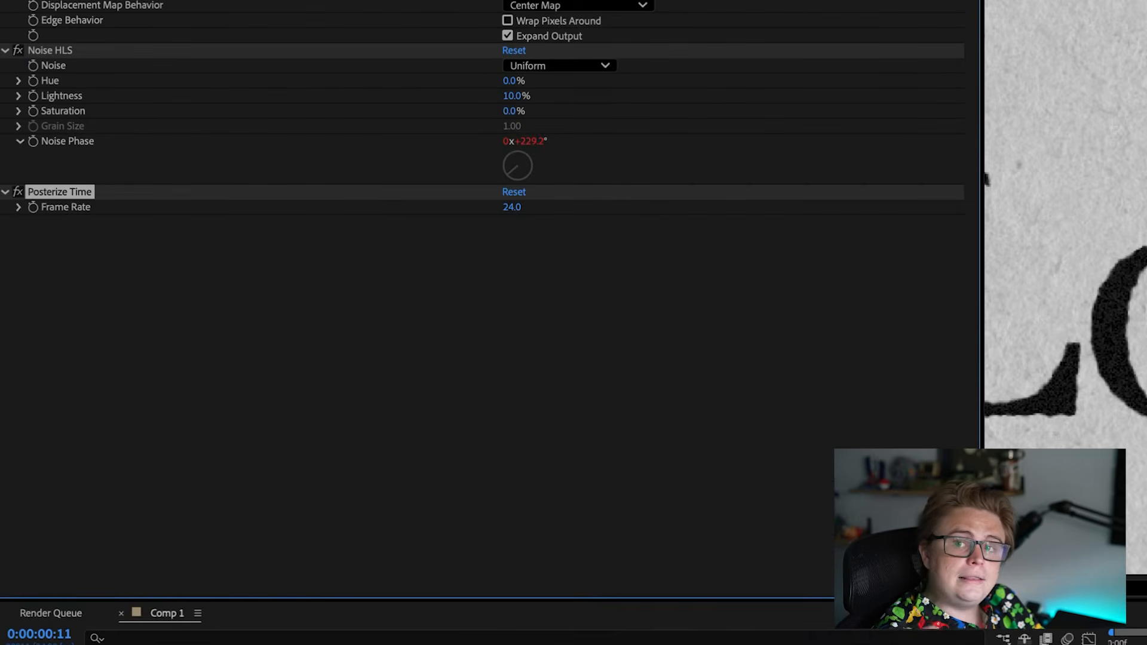
# Step: Set the Posterize Time frame rate to 6 and play back the text animation
pyautogui.click(496, 311)
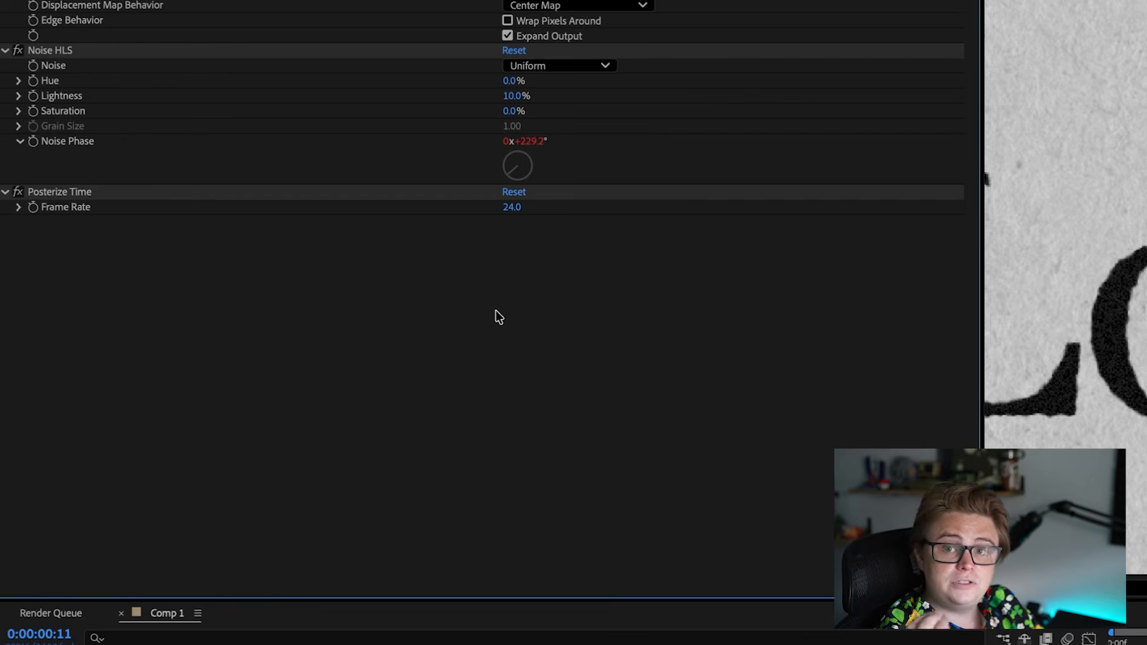
pyautogui.click(513, 207)
pyautogui.write('6')
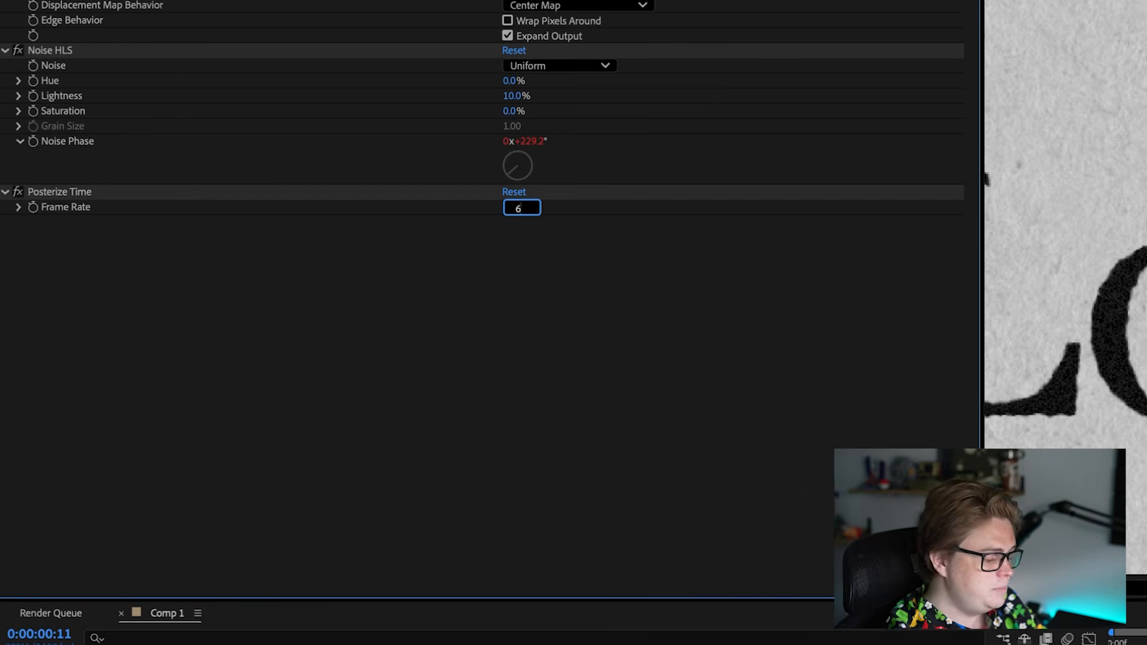
pyautogui.press('Return')
pyautogui.click(601, 326)
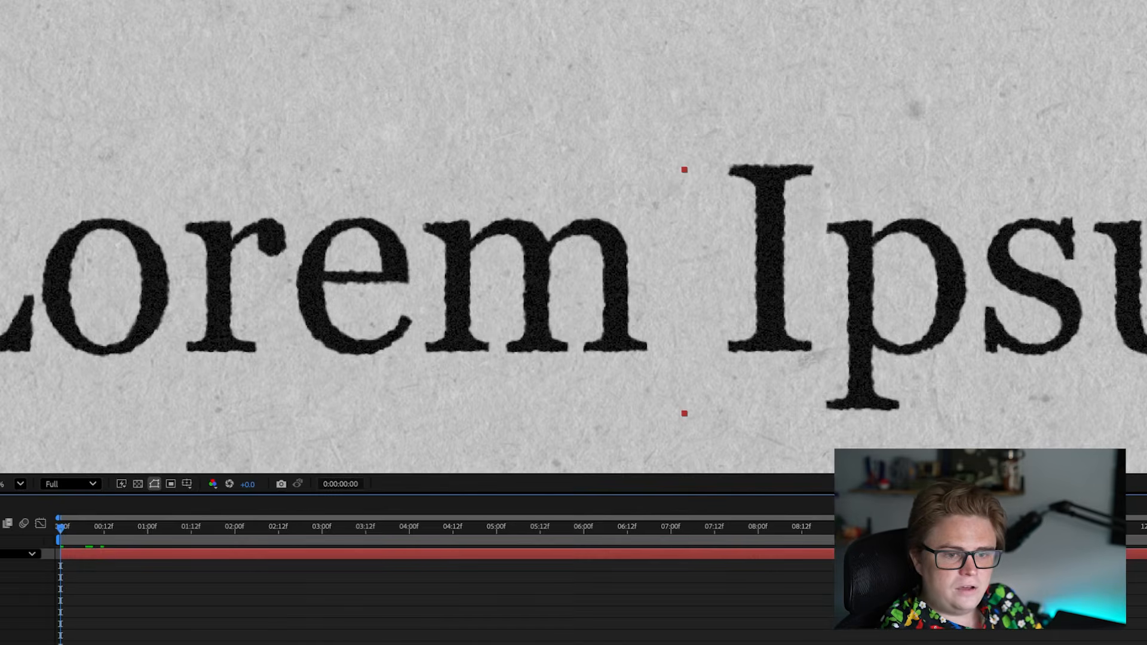
pyautogui.press('space')
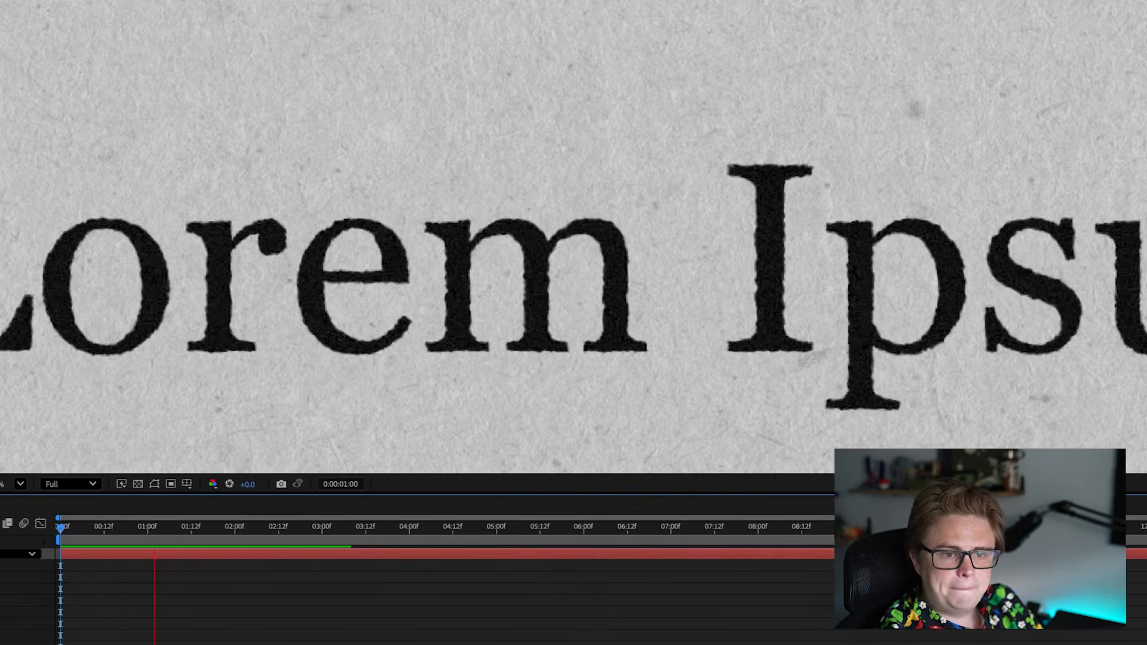